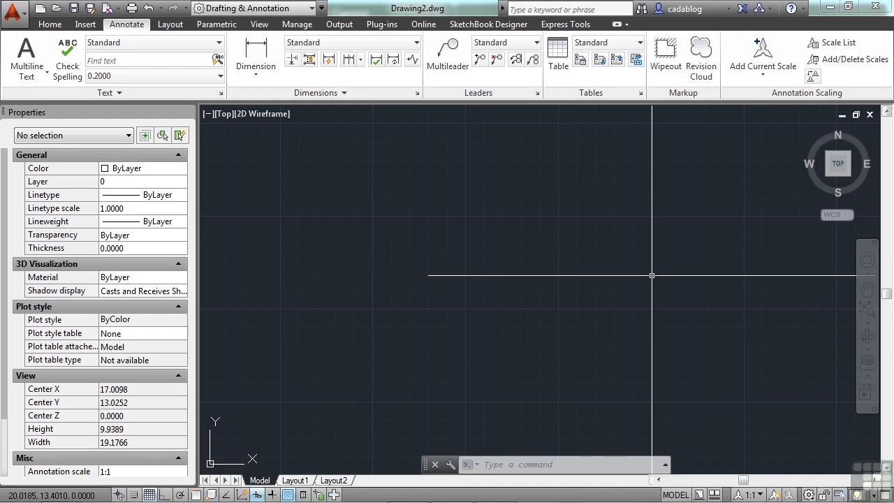
# Step: Start multiline text and define a narrow text box in the upper middle of the empty drawing area
pyautogui.click(486, 231)
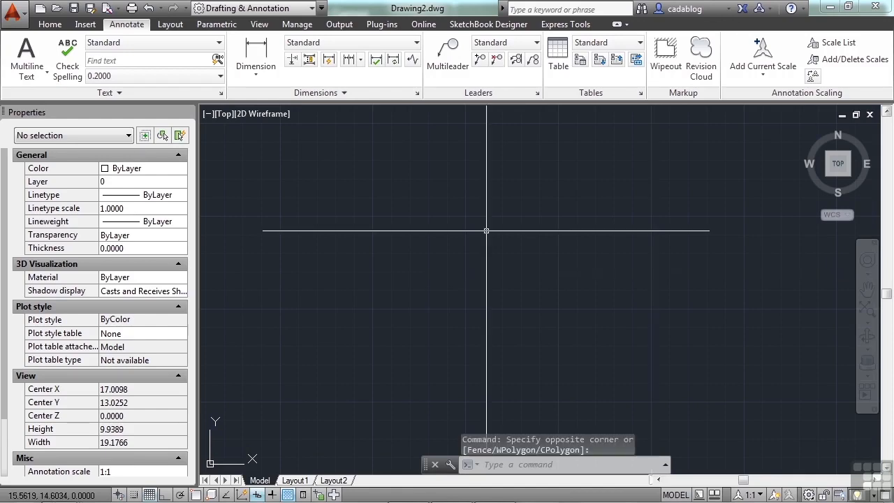
pyautogui.write('mt')
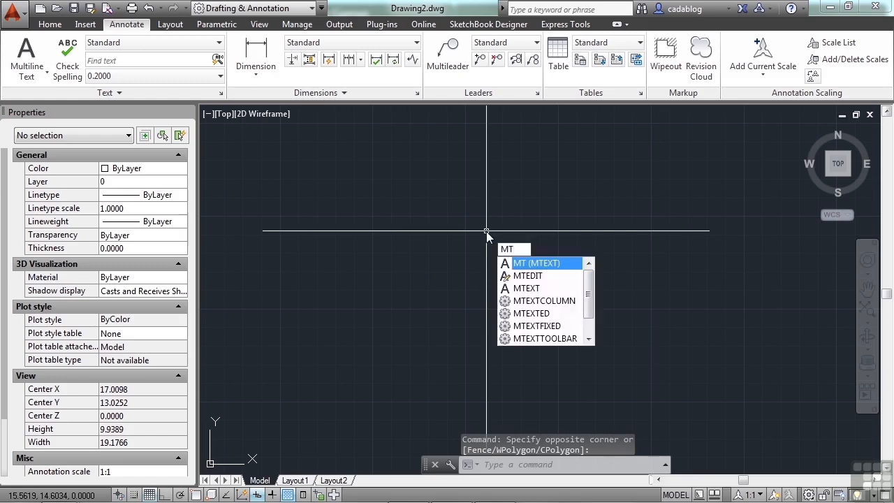
pyautogui.press('Return')
pyautogui.click(368, 175)
pyautogui.click(506, 278)
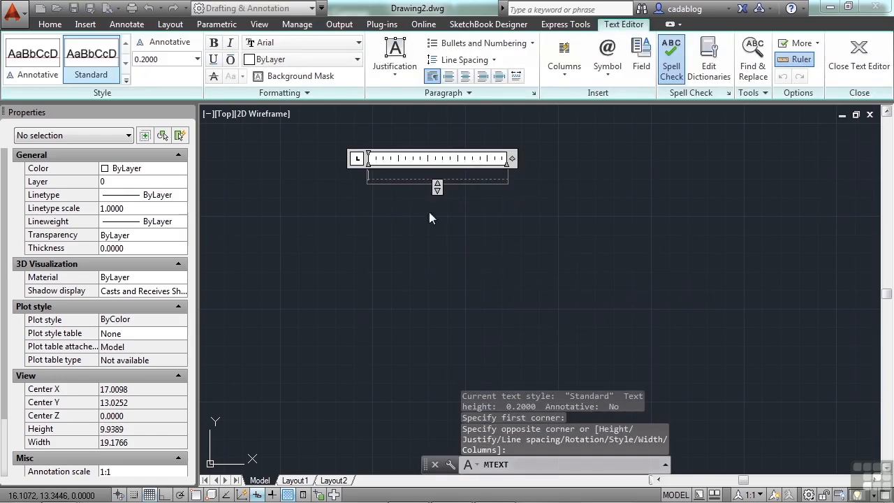
# Step: Import note-pipe.txt into the text box from the Infinite Skills Projects folder 10 under CAD-a-Blog in Dropbox
pyautogui.rightClick(385, 180)
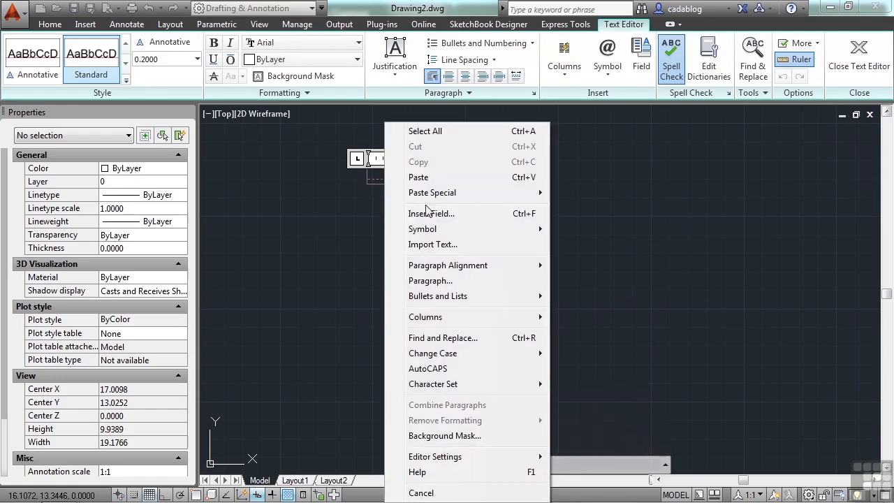
pyautogui.click(462, 245)
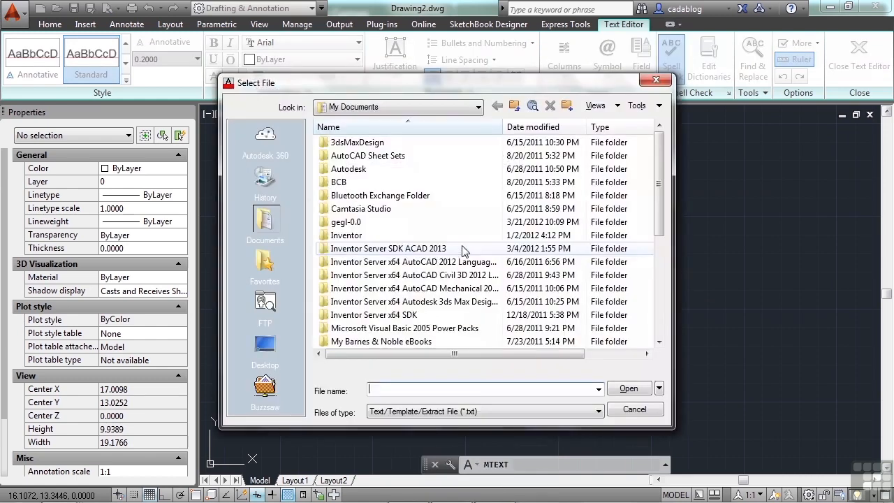
pyautogui.click(477, 109)
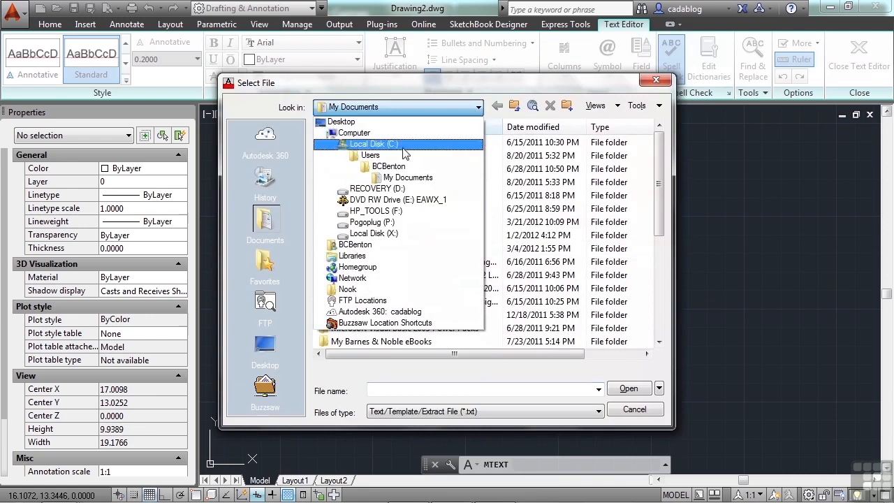
pyautogui.click(356, 244)
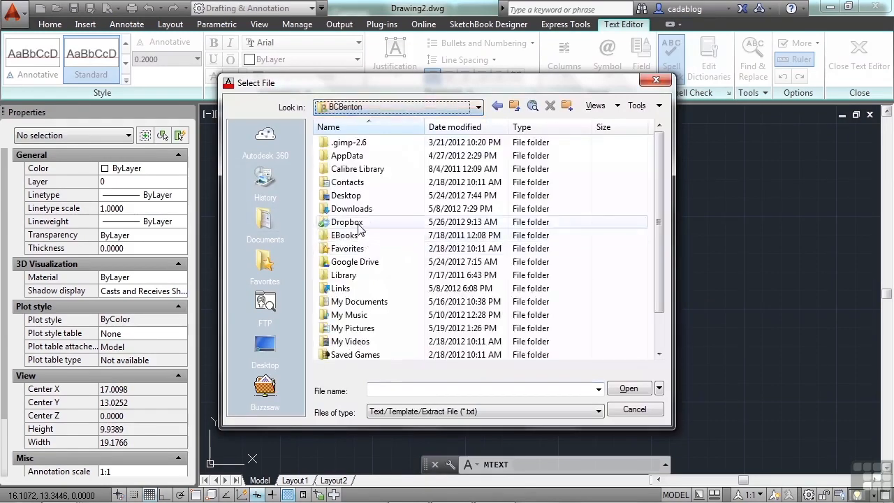
pyautogui.doubleClick(347, 222)
pyautogui.doubleClick(349, 208)
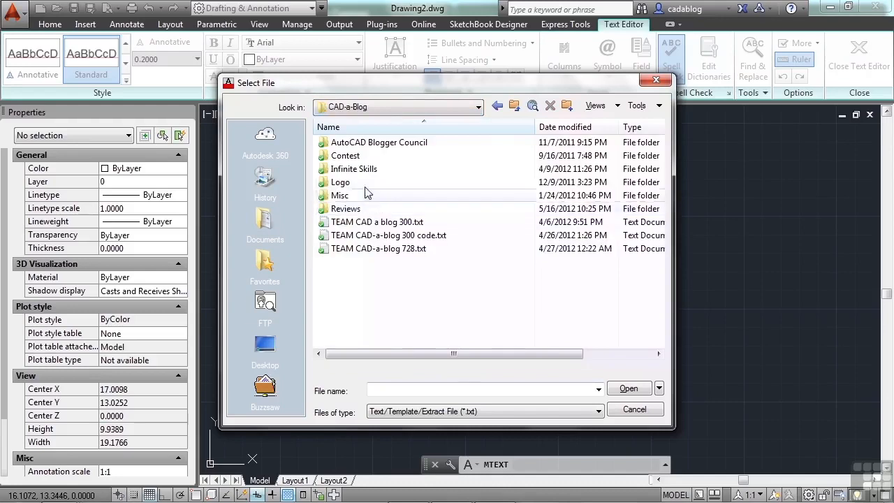
pyautogui.doubleClick(366, 174)
pyautogui.doubleClick(365, 155)
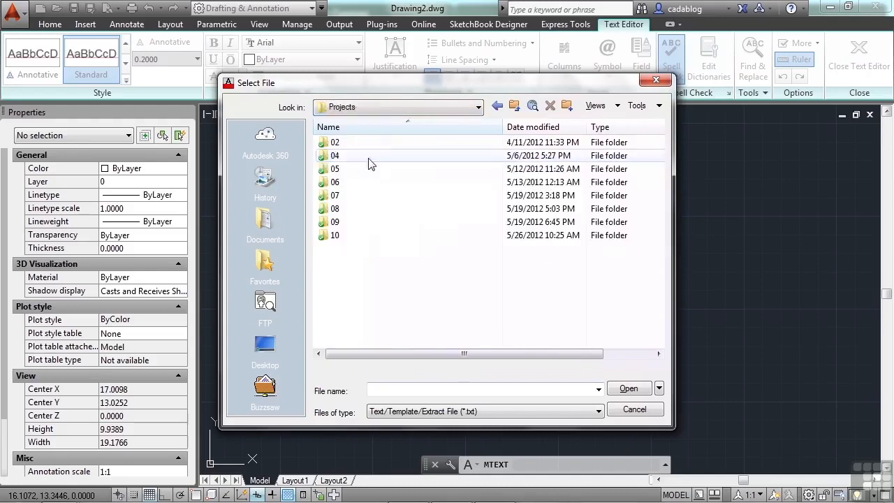
pyautogui.doubleClick(355, 236)
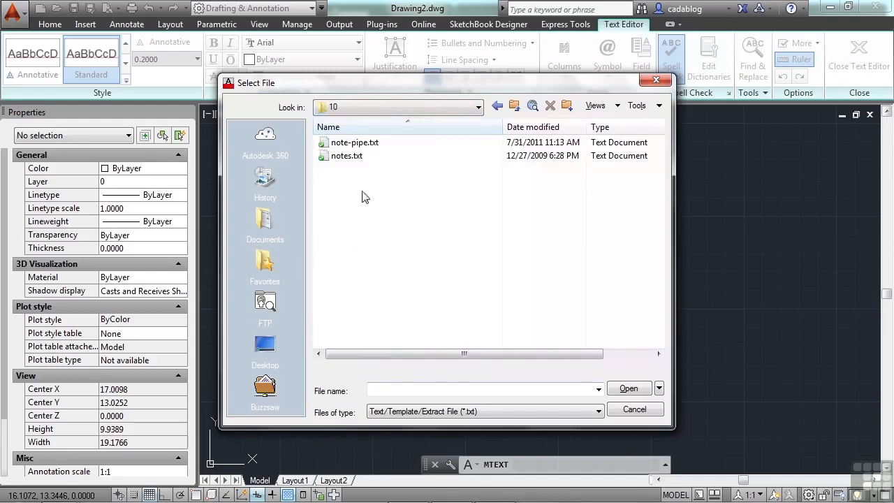
pyautogui.click(369, 144)
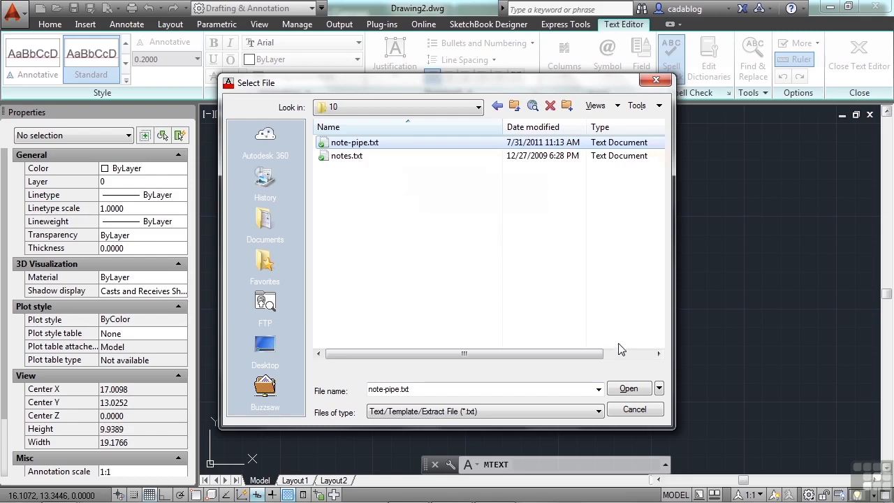
pyautogui.click(629, 389)
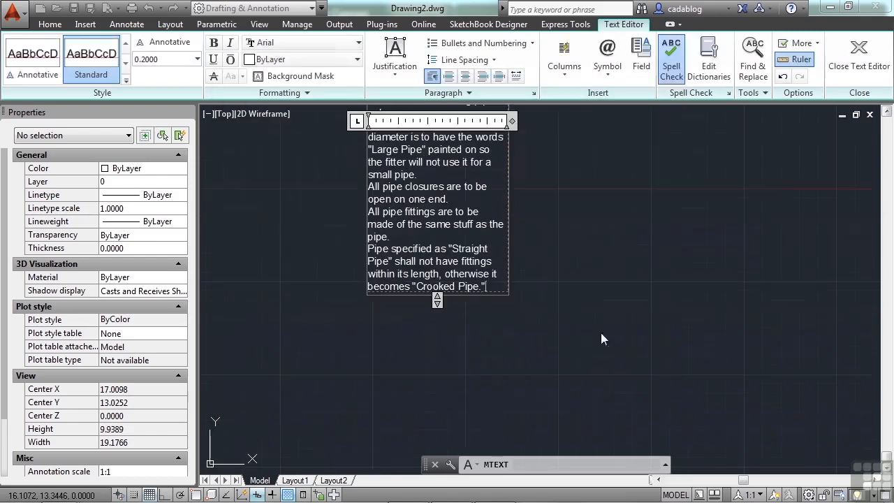
# Step: Widen the imported pipe notes' text box to about 21.7 units and finish editing the text
pyautogui.scroll(-6, 516, 305)
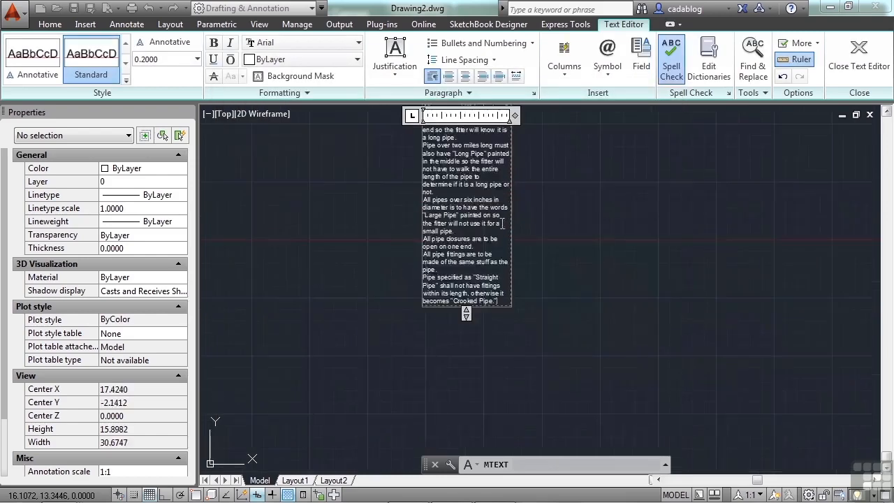
pyautogui.moveTo(506, 160); pyautogui.dragTo(499, 209, button='middle')
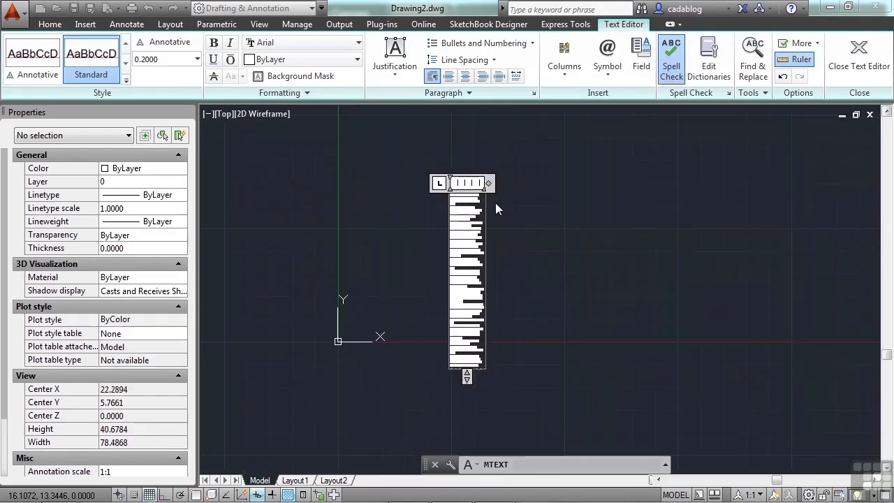
pyautogui.moveTo(489, 182); pyautogui.dragTo(658, 204)
pyautogui.click(597, 248)
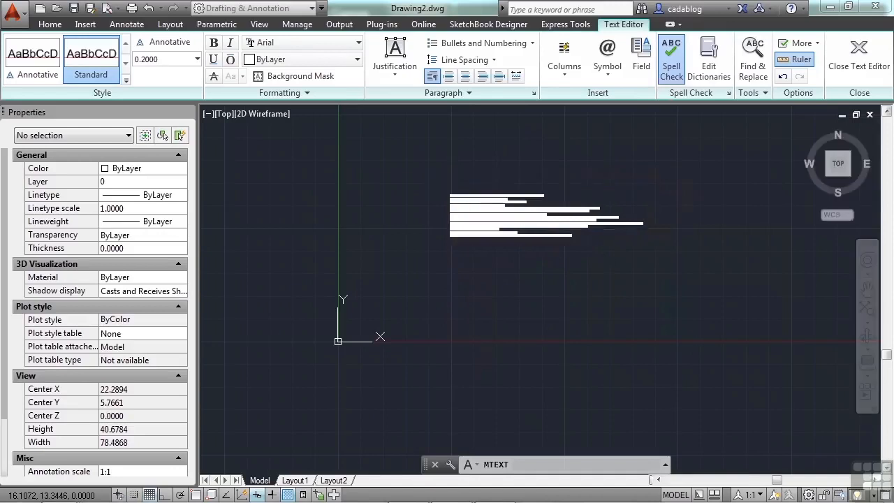
pyautogui.scroll(6, 475, 209)
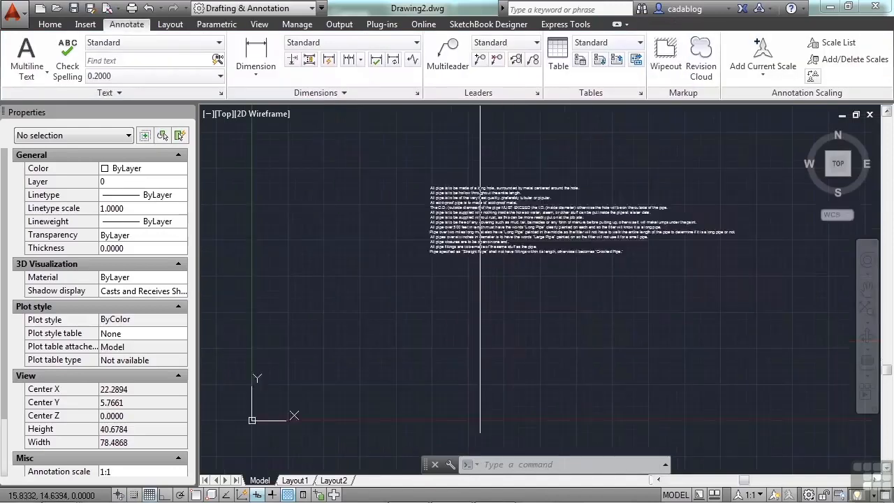
pyautogui.moveTo(475, 209)
pyautogui.mouseDown(button='middle')
pyautogui.moveTo(586, 213)
pyautogui.moveTo(391, 243)
pyautogui.mouseUp(button='middle')
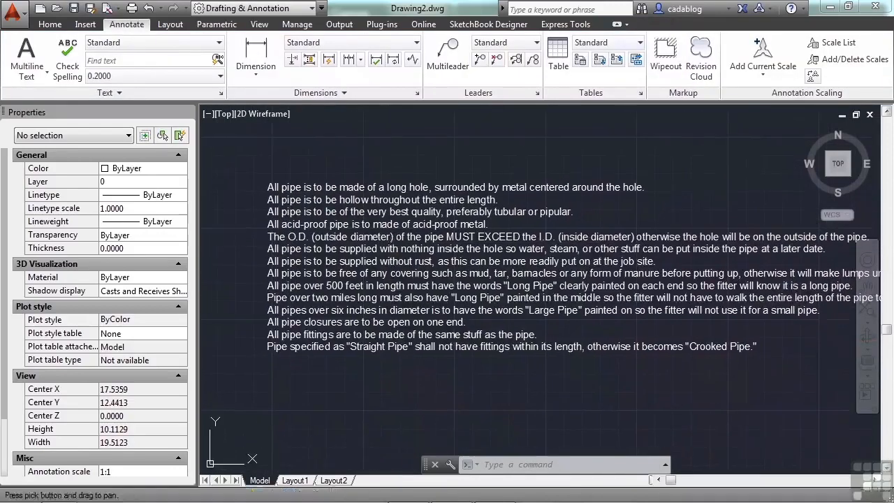
pyautogui.moveTo(446, 233); pyautogui.dragTo(420, 234, button='middle')
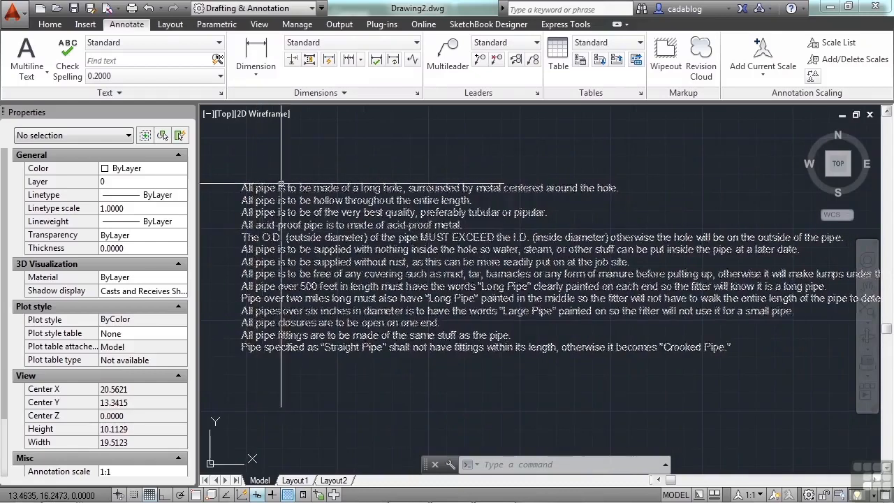
# Step: Copy the pipe notes text block to the empty space below and slightly right of the original
pyautogui.scroll(-2, 285, 183)
pyautogui.press('Return')
pyautogui.click(300, 208)
pyautogui.press('Return')
pyautogui.click(302, 217)
pyautogui.scroll(-2, 316, 206)
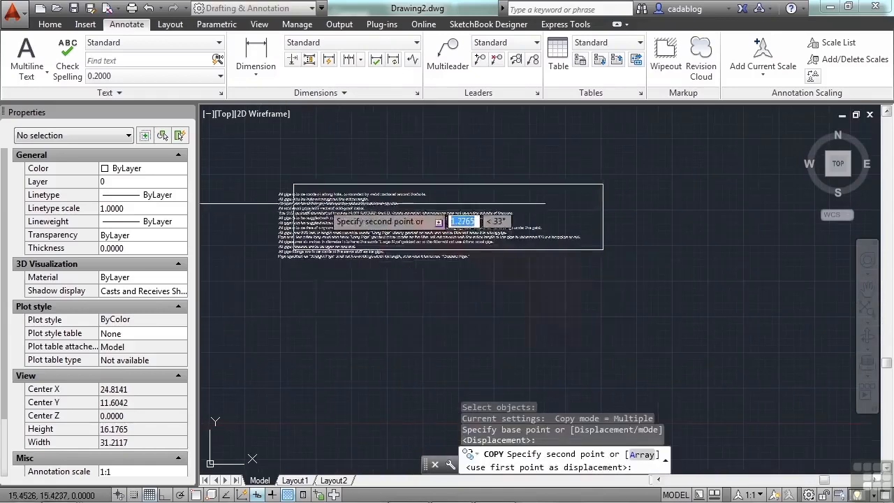
pyautogui.click(357, 310)
pyautogui.press('Return')
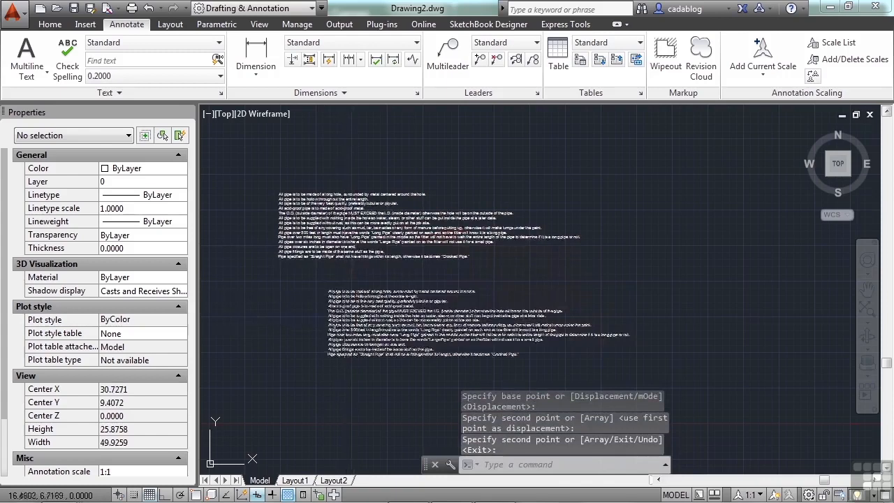
# Step: Edit the lower copy of the notes and set the phrase "All pipe is to be made of a long hole," to the Batang font
pyautogui.scroll(5, 346, 294)
pyautogui.scroll(-3, 361, 227)
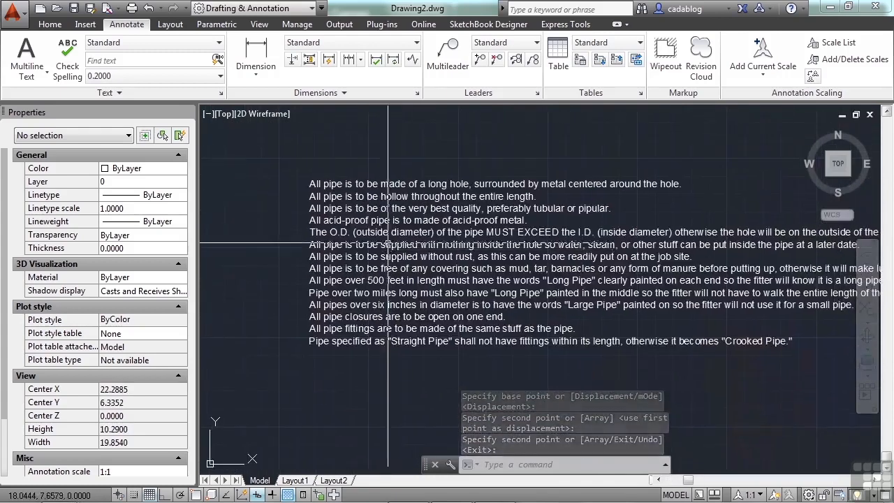
pyautogui.click(385, 232)
pyautogui.doubleClick(385, 233)
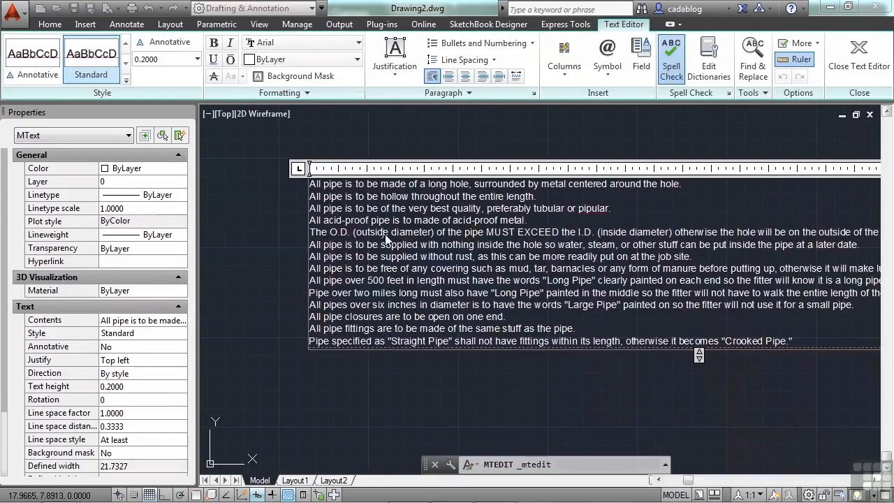
pyautogui.scroll(2, 383, 189)
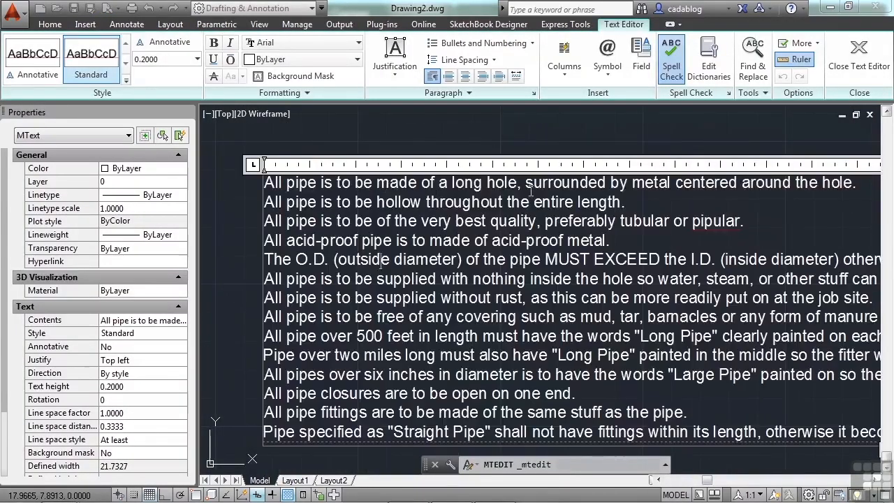
pyautogui.moveTo(524, 183); pyautogui.dragTo(333, 168)
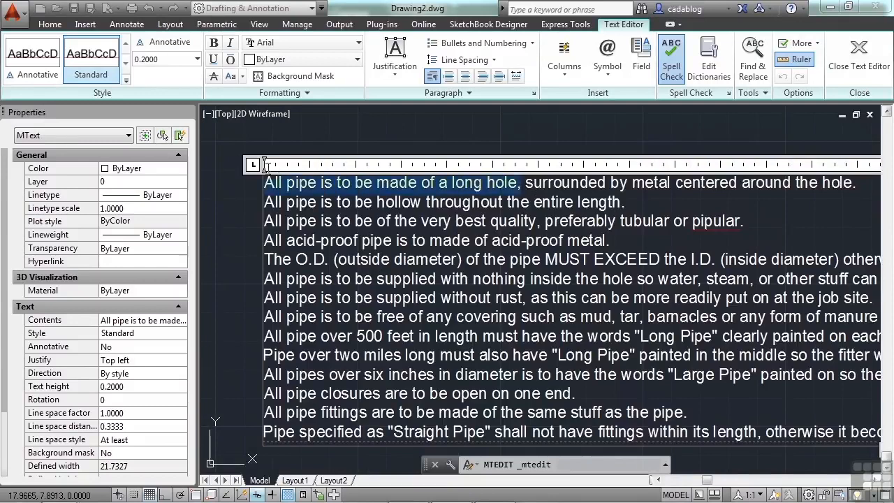
pyautogui.click(356, 43)
pyautogui.scroll(-2, 288, 148)
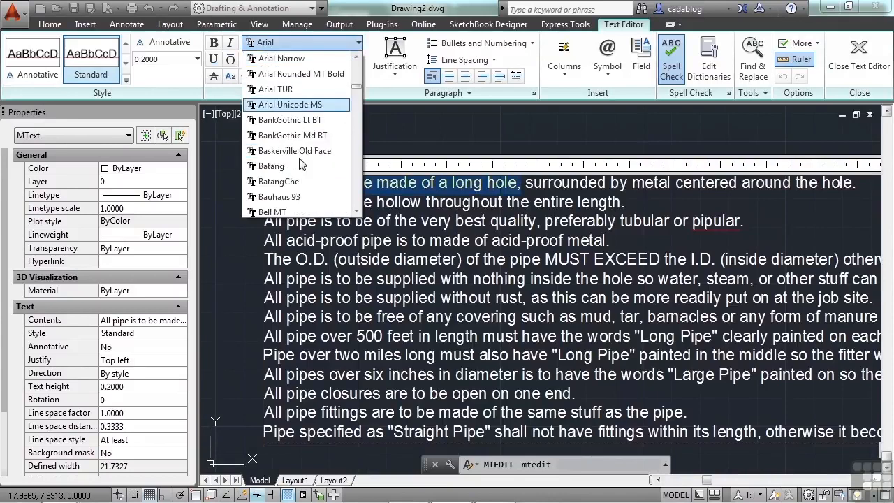
pyautogui.click(279, 166)
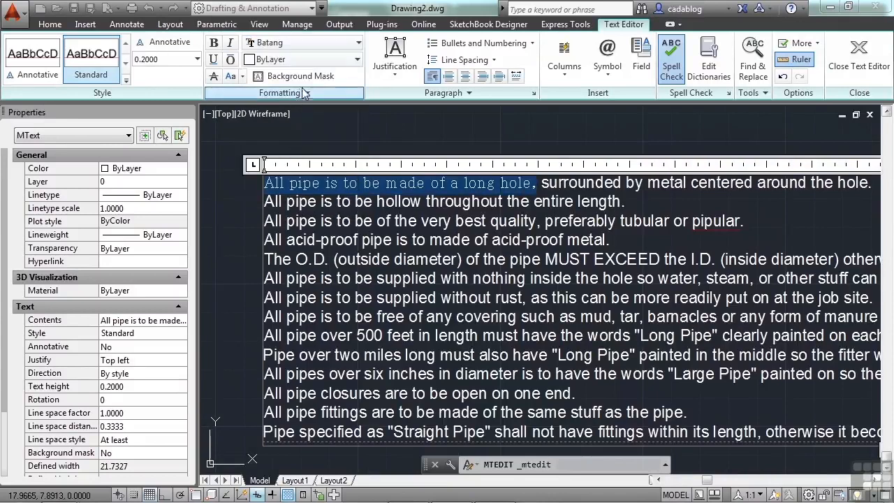
# Step: Color the selected opening phrase of the lower notes Red and finish editing the text
pyautogui.click(308, 59)
pyautogui.click(301, 110)
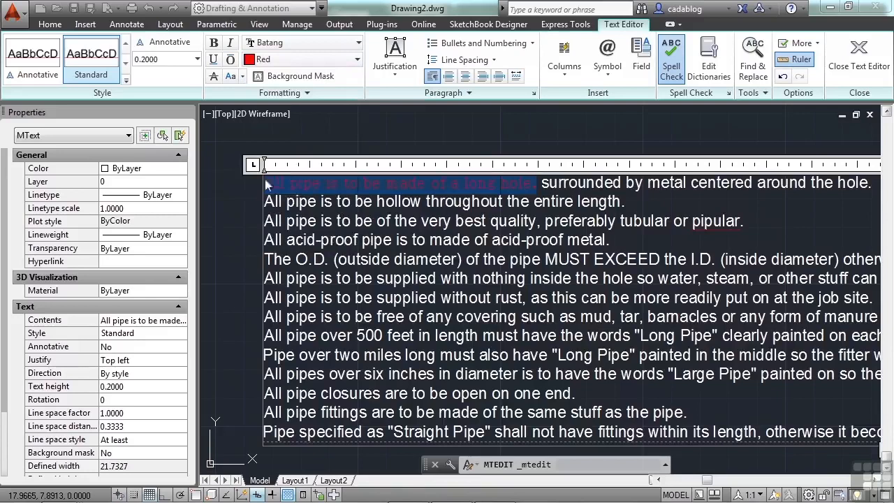
pyautogui.click(227, 205)
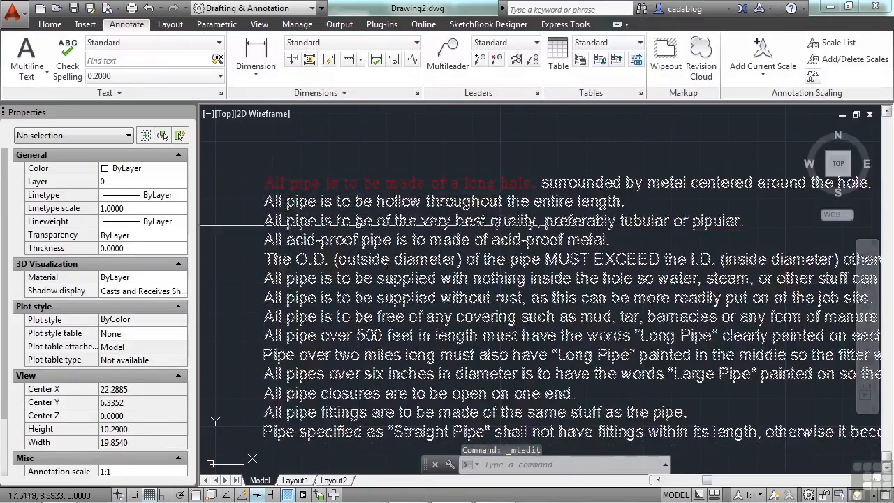
pyautogui.scroll(-2, 465, 264)
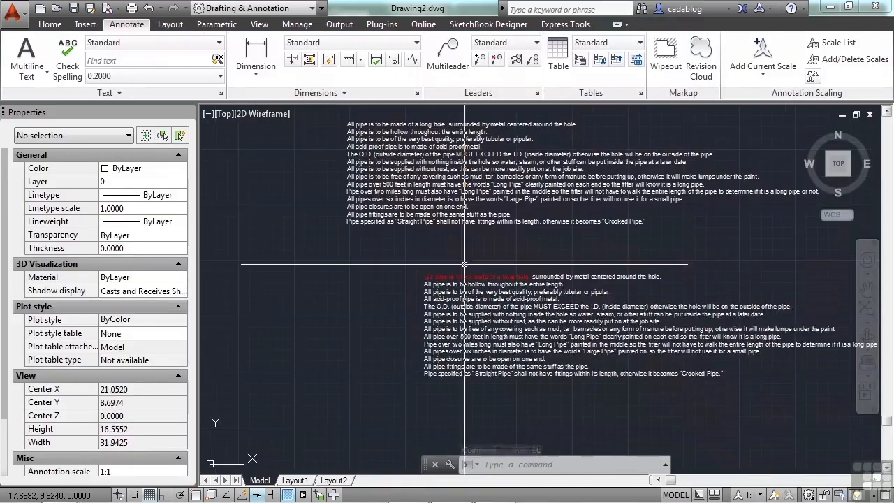
pyautogui.write('ma')
pyautogui.press('Return')
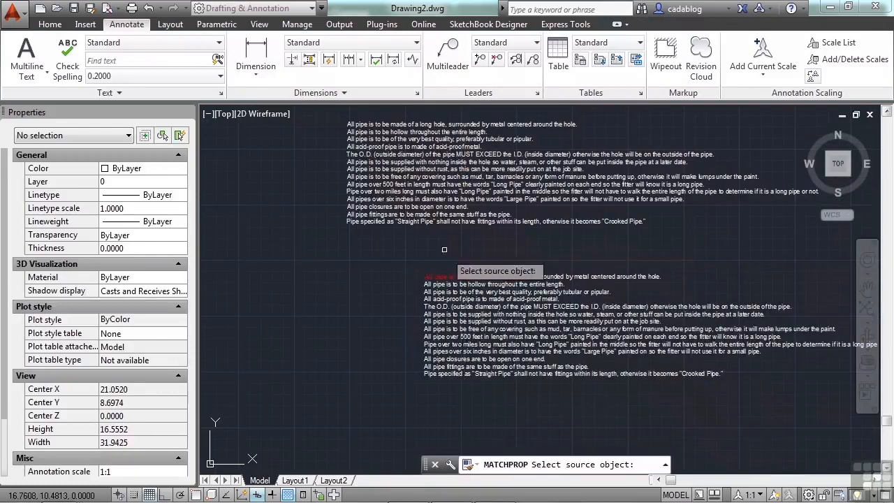
pyautogui.click(462, 308)
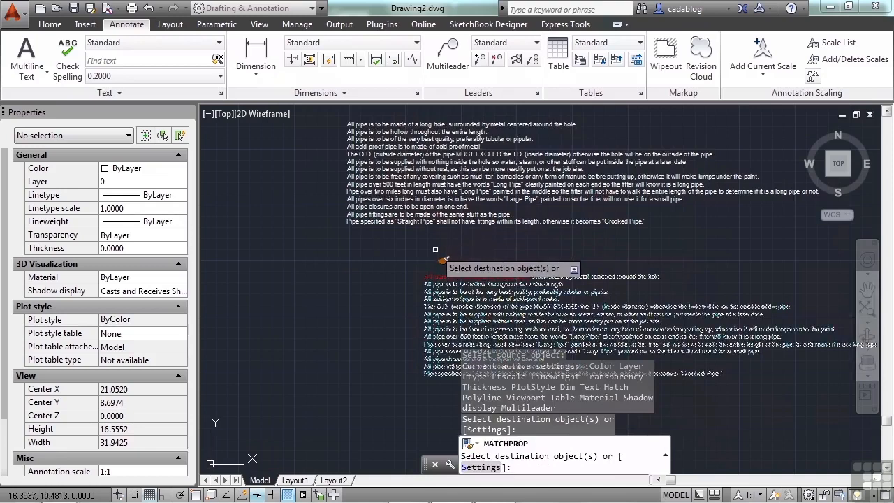
pyautogui.press('Escape')
# Step: Copy the original, unformatted pipe notes block to the empty area above and left of it
pyautogui.write('co')
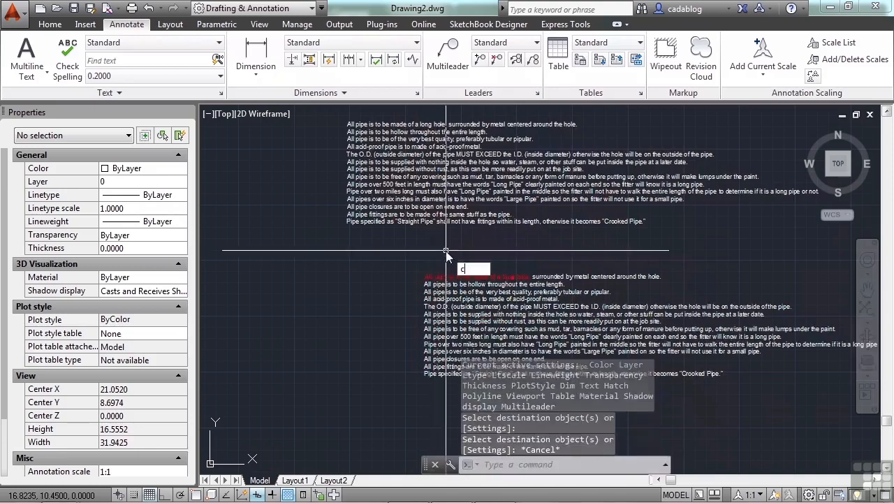
pyautogui.press('Return')
pyautogui.click(440, 206)
pyautogui.press('Return')
pyautogui.click(443, 190)
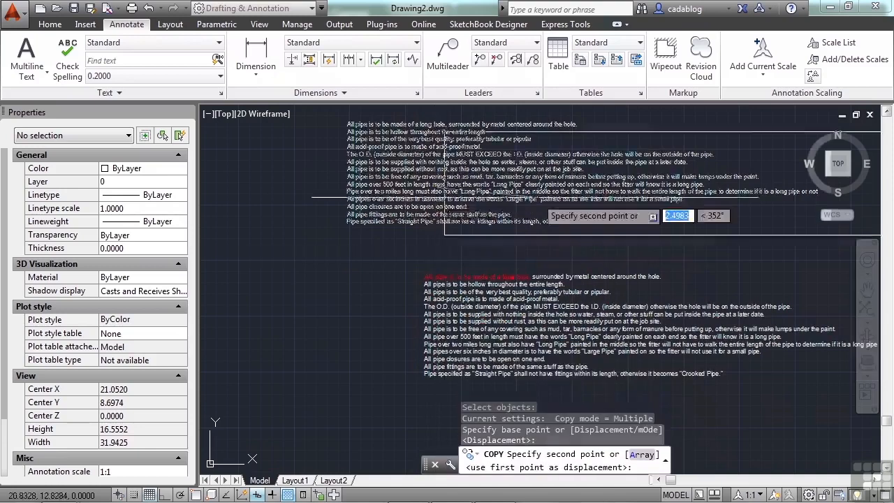
pyautogui.scroll(-4, 551, 199)
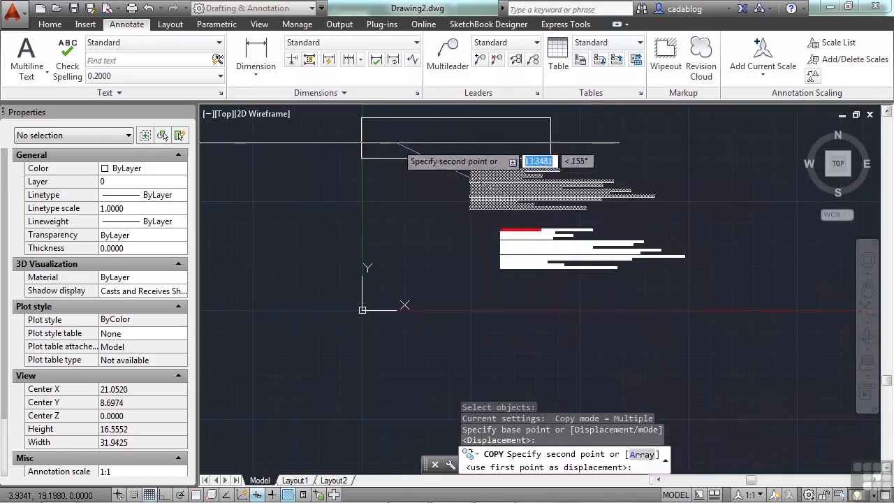
pyautogui.click(395, 142)
pyautogui.press('Return')
pyautogui.scroll(2, 437, 155)
pyautogui.moveTo(437, 155); pyautogui.dragTo(449, 234, button='middle')
pyautogui.scroll(3, 376, 180)
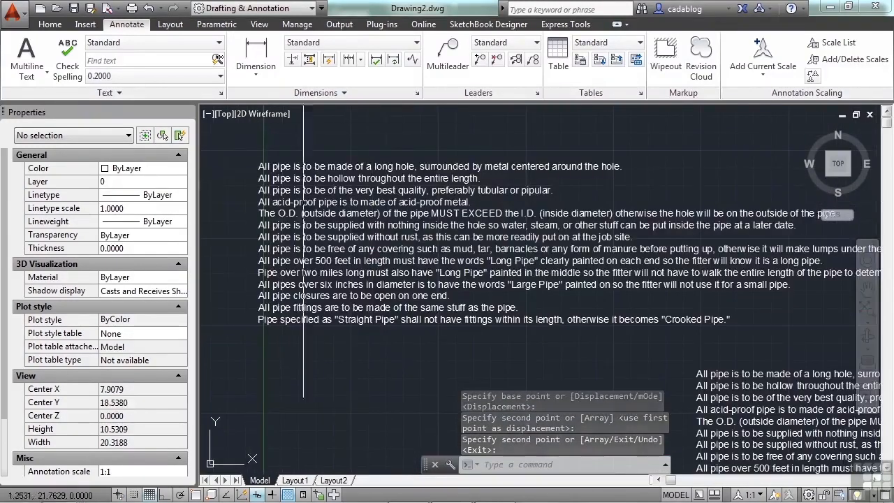
# Step: Set the uppermost pipe notes block to the Annotative text style and clear the selection
pyautogui.click(259, 166)
pyautogui.click(220, 44)
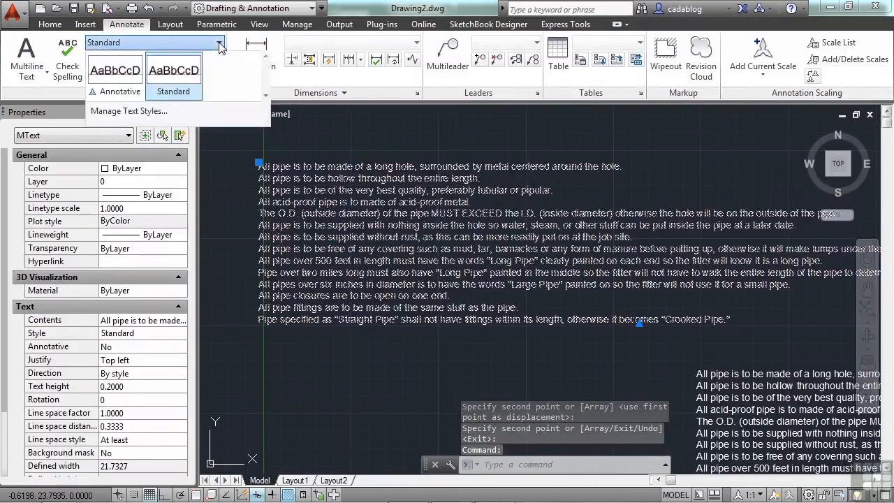
pyautogui.click(116, 75)
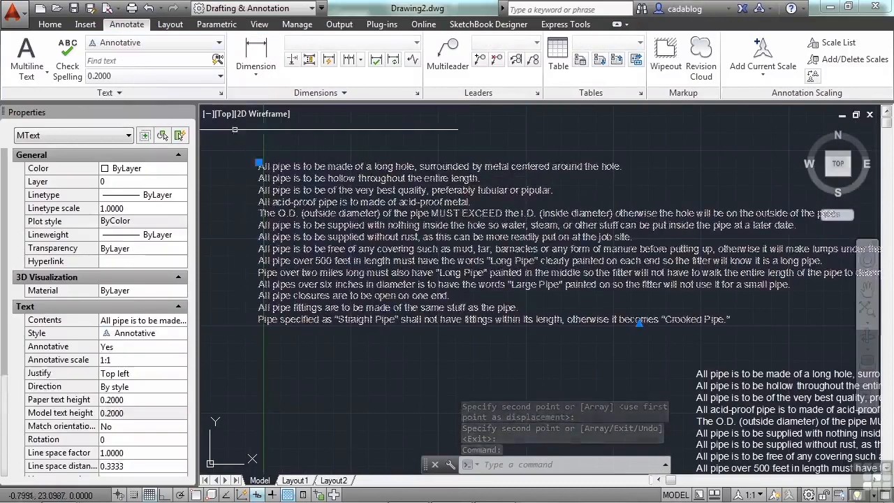
pyautogui.press('Escape')
# Step: Compare the text style and annotative properties of the upper, middle and lower pipe notes blocks
pyautogui.click(325, 180)
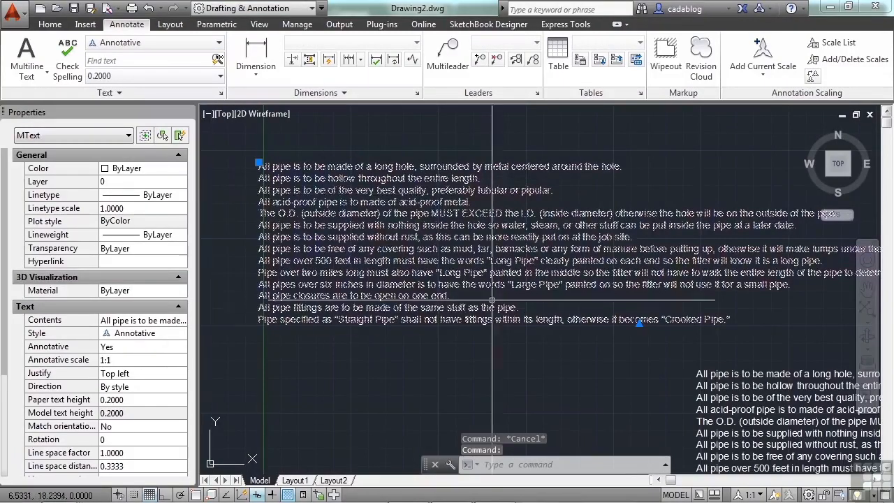
pyautogui.press('Escape')
pyautogui.click(734, 386)
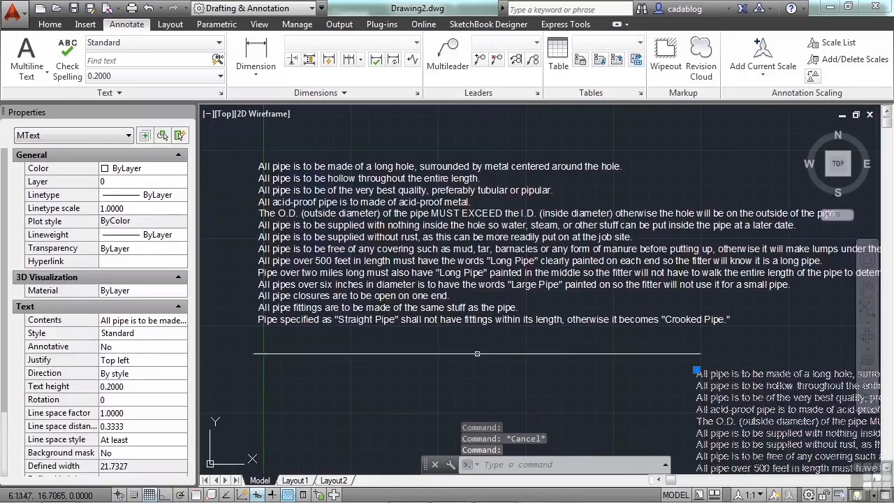
pyautogui.press('Escape')
pyautogui.scroll(-4, 668, 311)
pyautogui.click(663, 364)
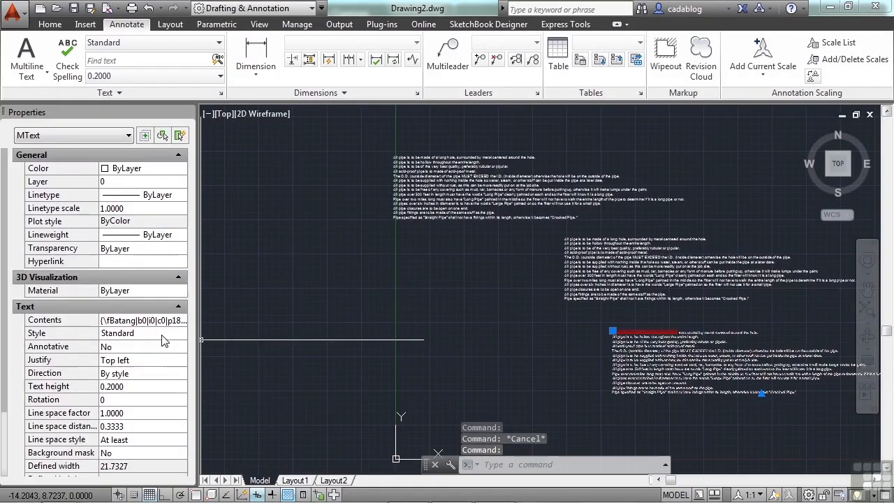
pyautogui.press('Escape')
# Step: Match the middle notes block's properties onto the lower formatted copy and the upper annotative copy
pyautogui.write('MA')
pyautogui.press('Return')
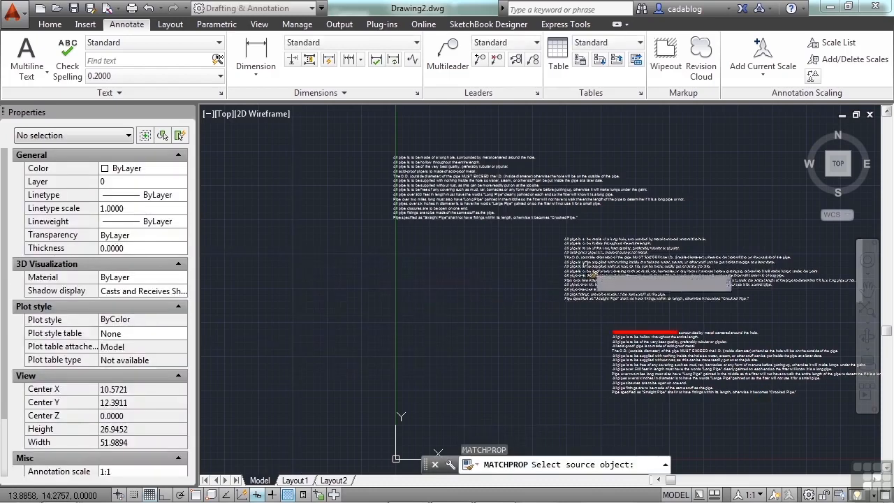
pyautogui.click(587, 272)
pyautogui.click(628, 339)
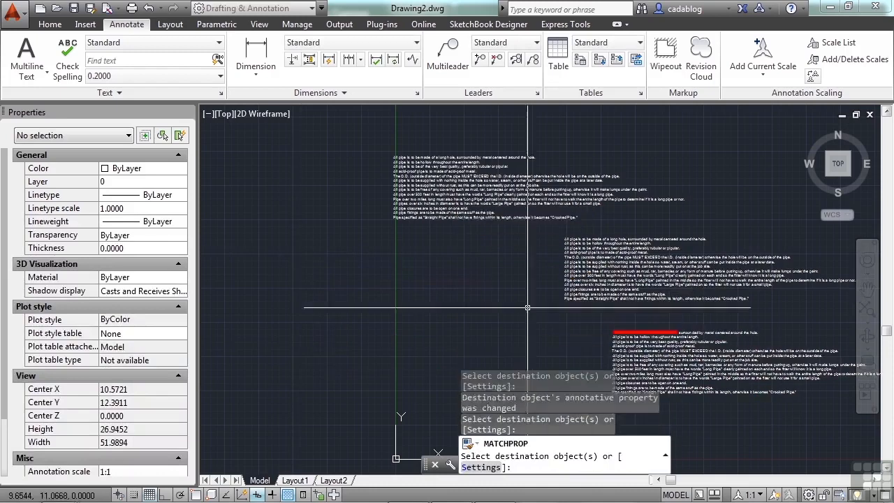
pyautogui.press('Return')
# Step: Check the contents, style and annotative properties of all three notes blocks after the property match
pyautogui.click(451, 208)
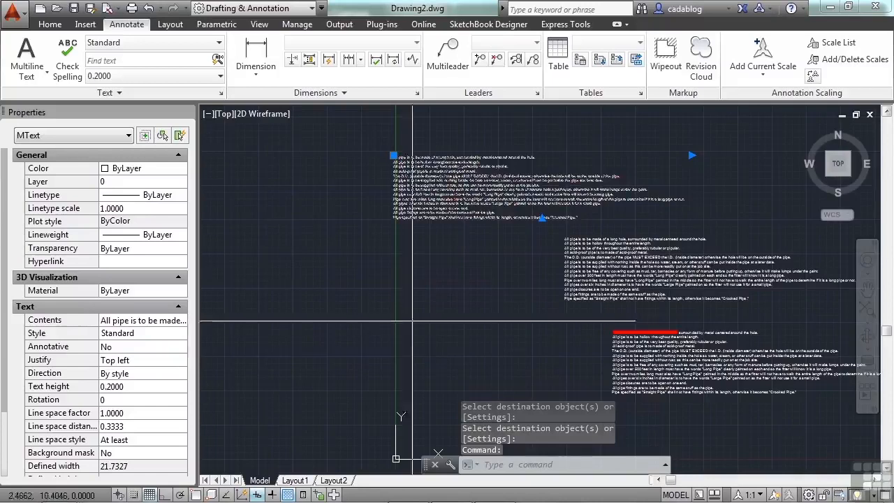
pyautogui.press('Escape')
pyautogui.click(594, 254)
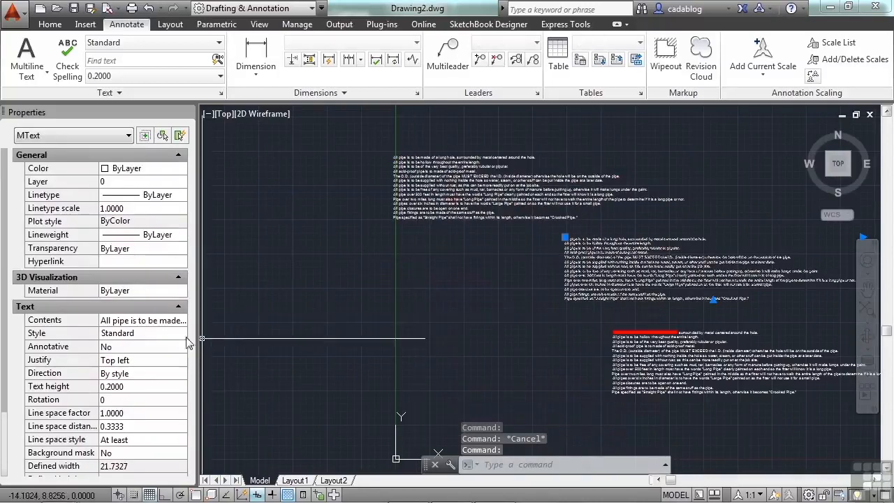
pyautogui.press('Escape')
pyautogui.click(657, 354)
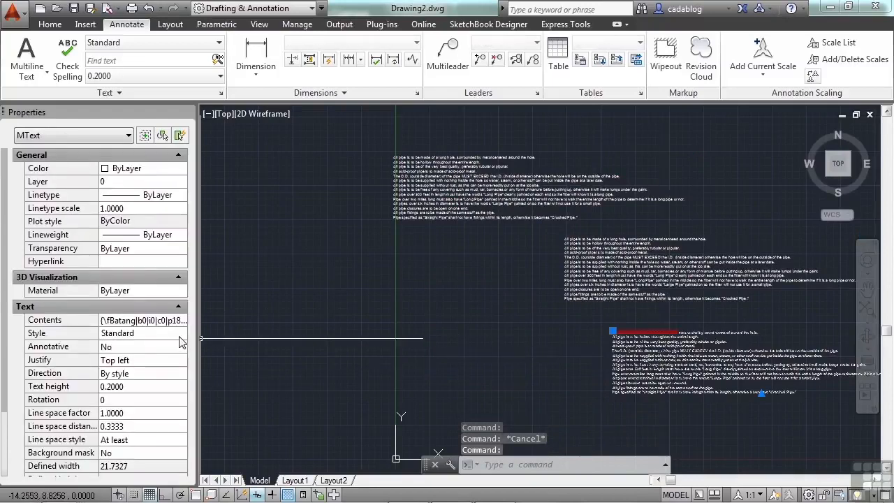
pyautogui.press('Escape')
# Step: Remove all formatting from the red phrase "All pipe is to be made of a long hole," in the lower notes and finish editing
pyautogui.scroll(8, 670, 349)
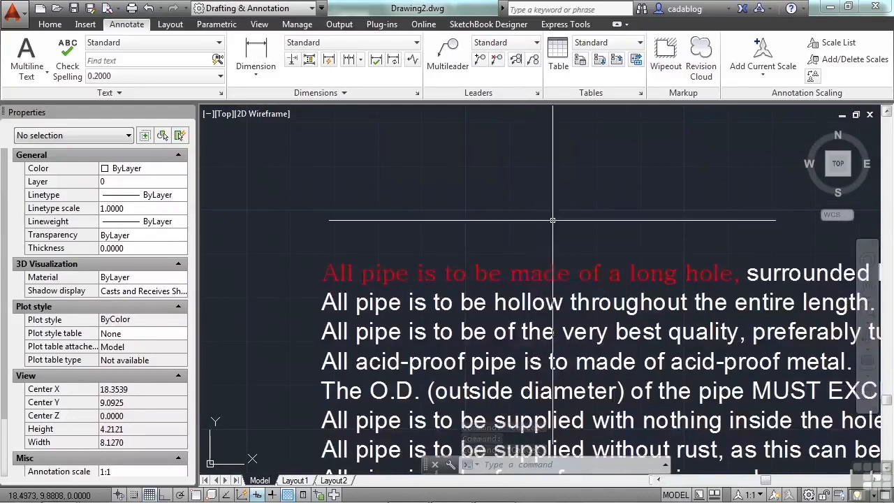
pyautogui.doubleClick(552, 279)
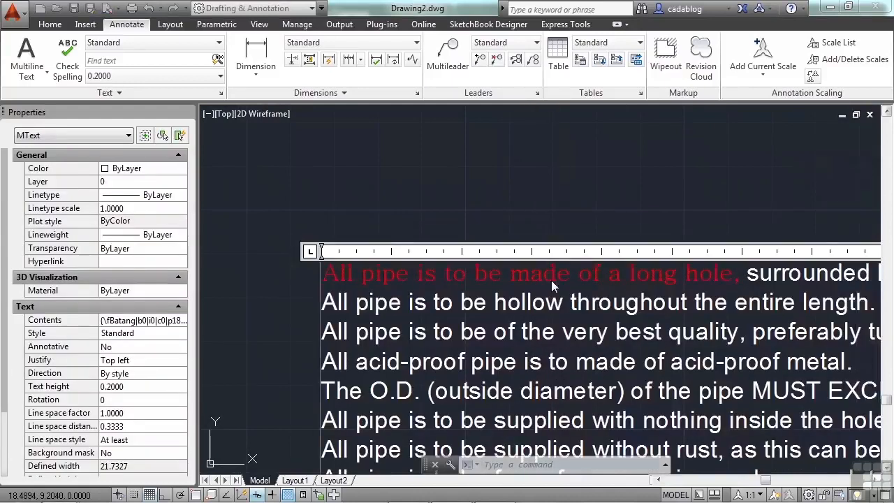
pyautogui.moveTo(746, 275); pyautogui.dragTo(334, 287)
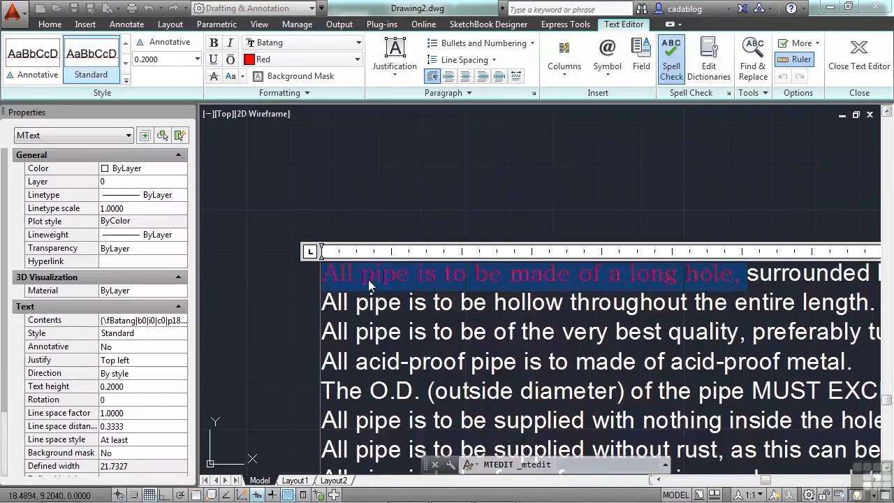
pyautogui.rightClick(368, 280)
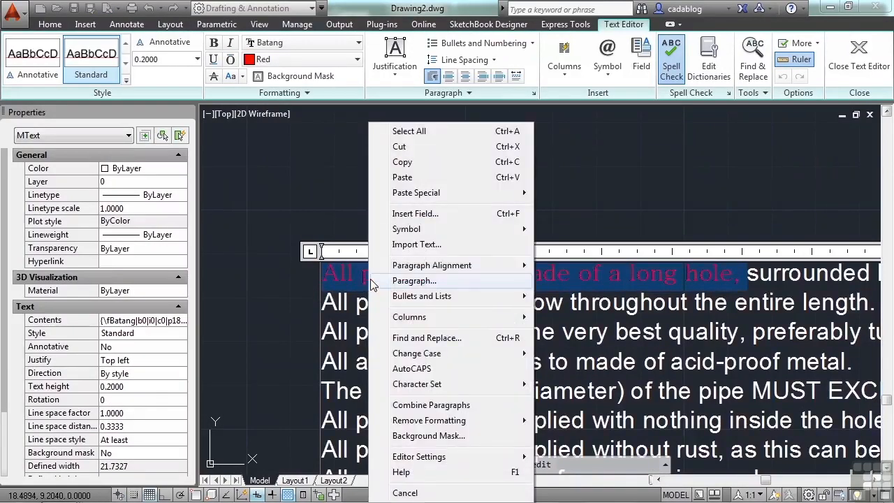
pyautogui.moveTo(454, 420)
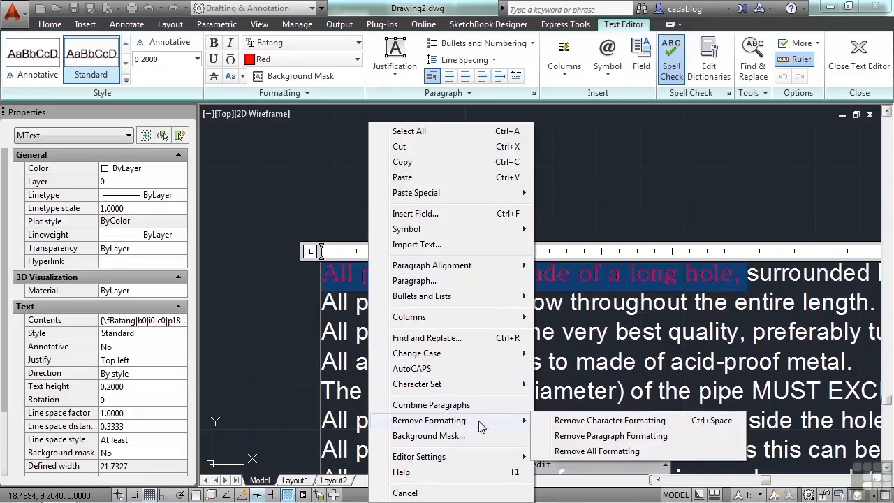
pyautogui.click(626, 452)
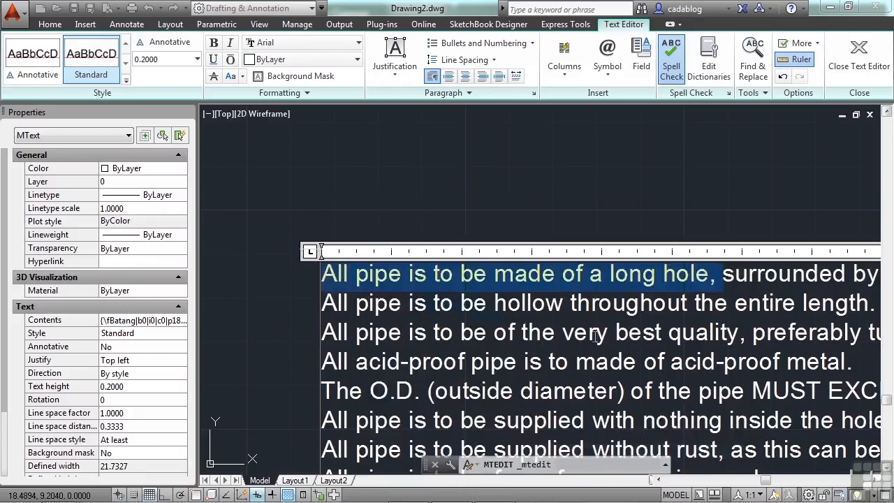
pyautogui.click(587, 196)
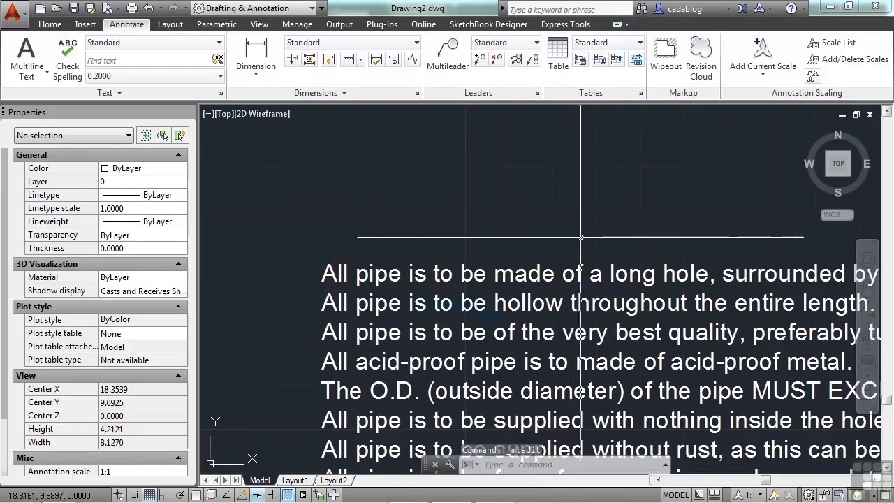
pyautogui.scroll(-3, 602, 248)
pyautogui.moveTo(571, 233); pyautogui.dragTo(582, 266, button='middle')
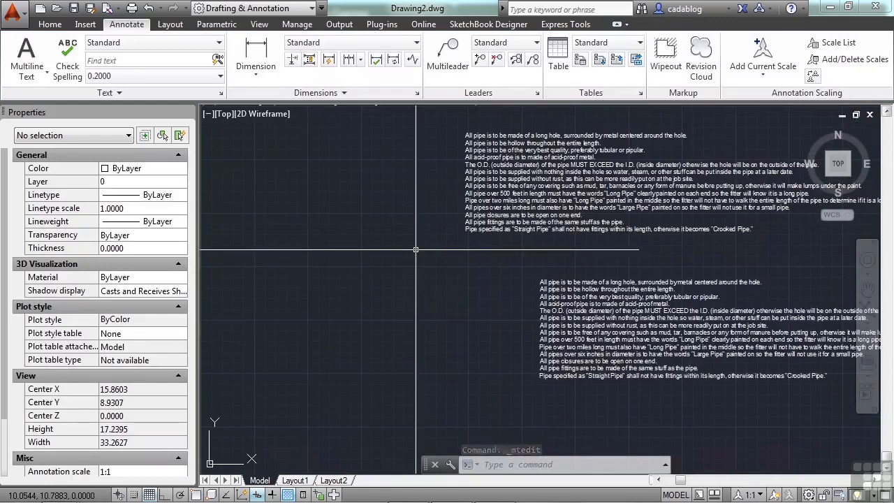
pyautogui.scroll(-2, 416, 249)
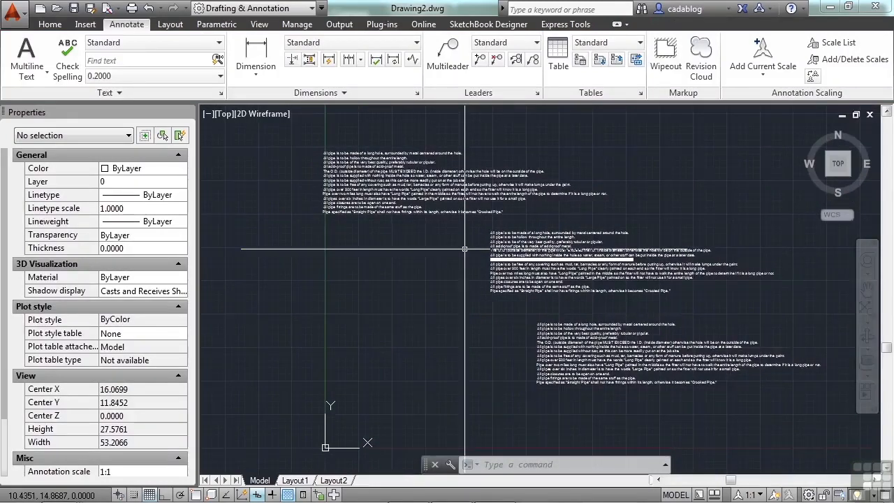
pyautogui.scroll(2, 464, 250)
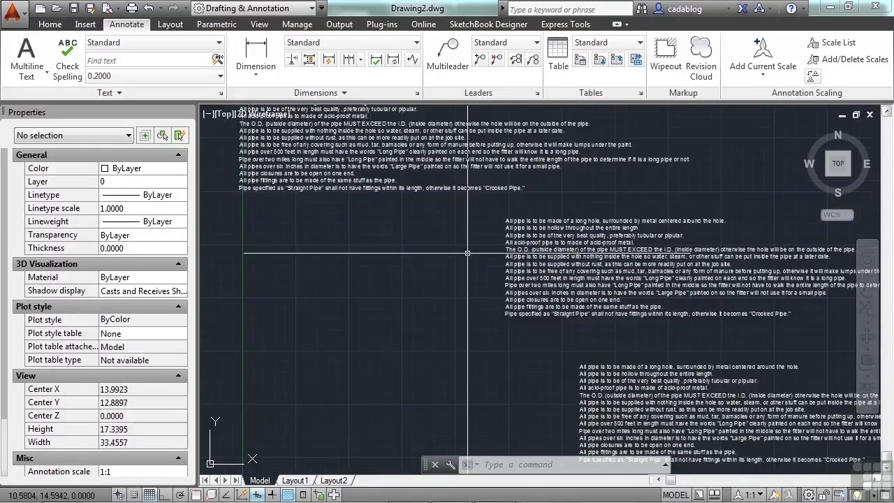
pyautogui.scroll(-2, 468, 253)
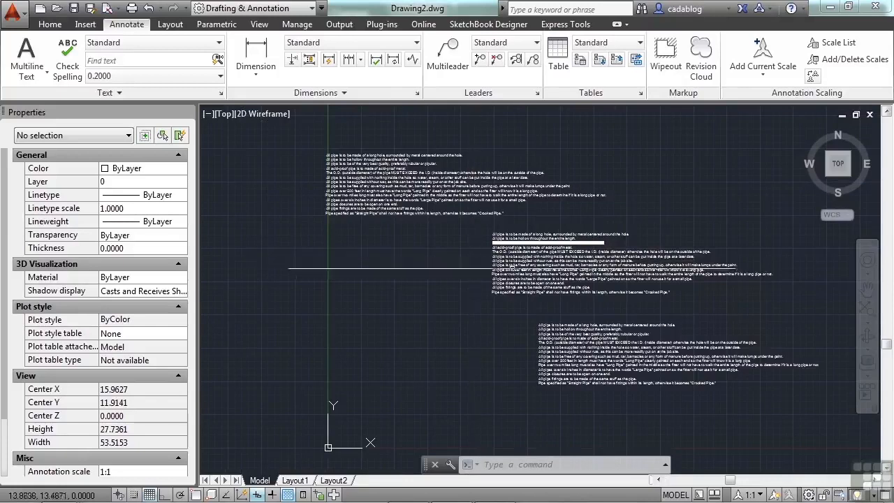
pyautogui.moveTo(519, 263)
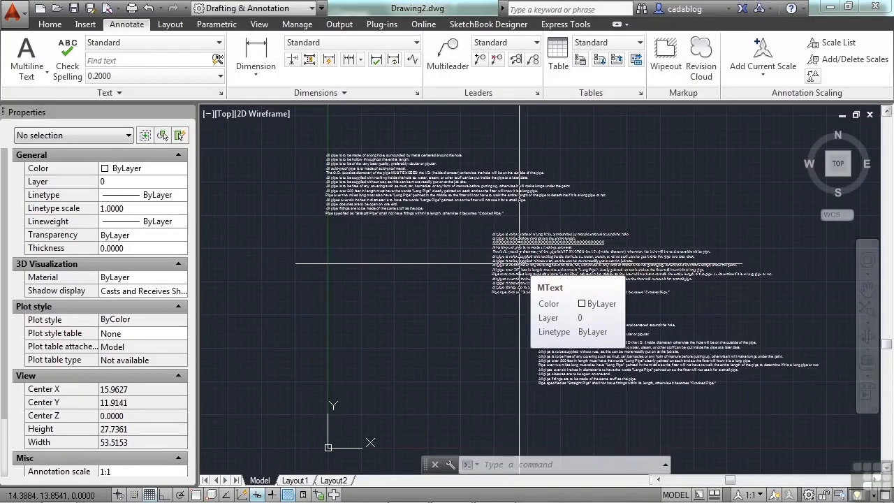
pyautogui.click(519, 264)
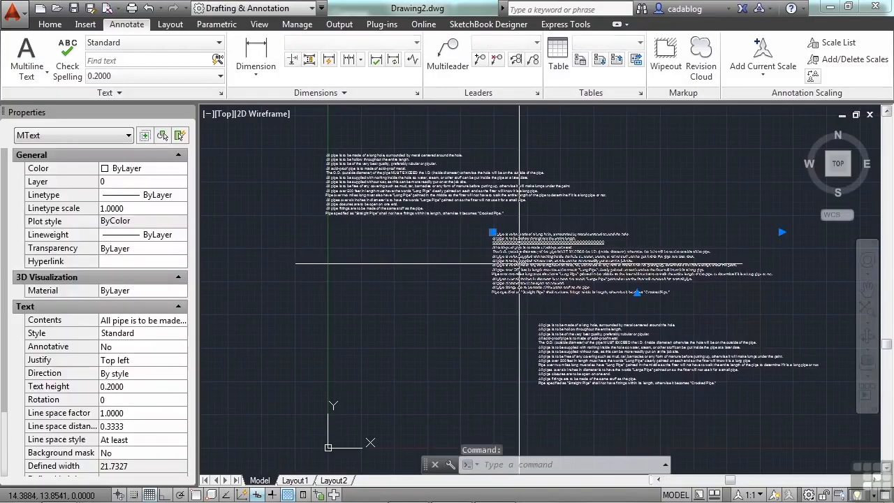
pyautogui.press('Escape')
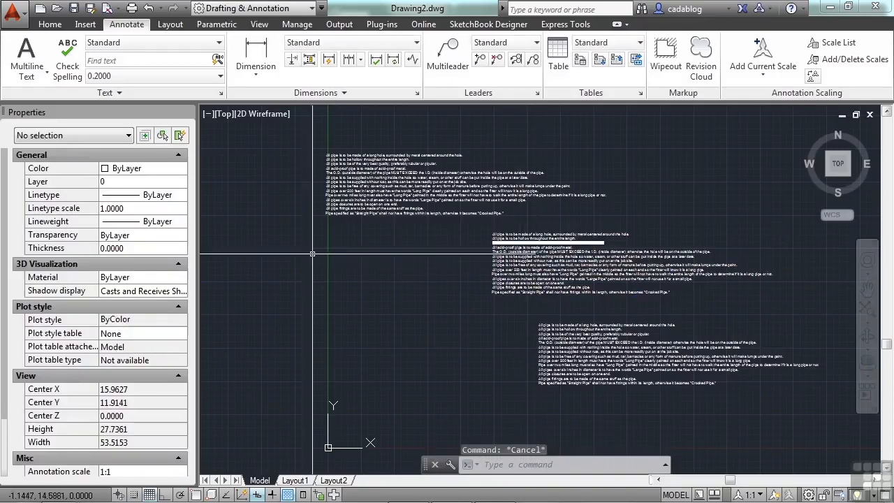
# Step: Turn on a background mask for the middle notes block, filled with the drawing background color, and finish editing
pyautogui.click(525, 273)
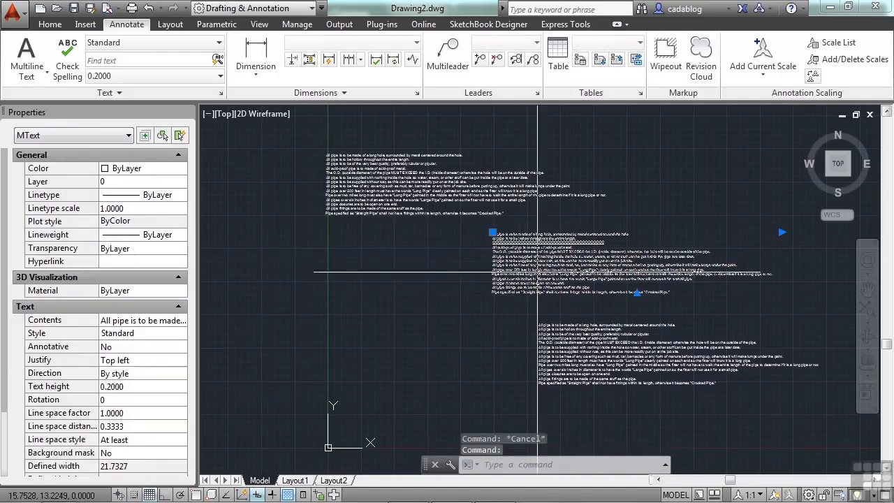
pyautogui.click(143, 452)
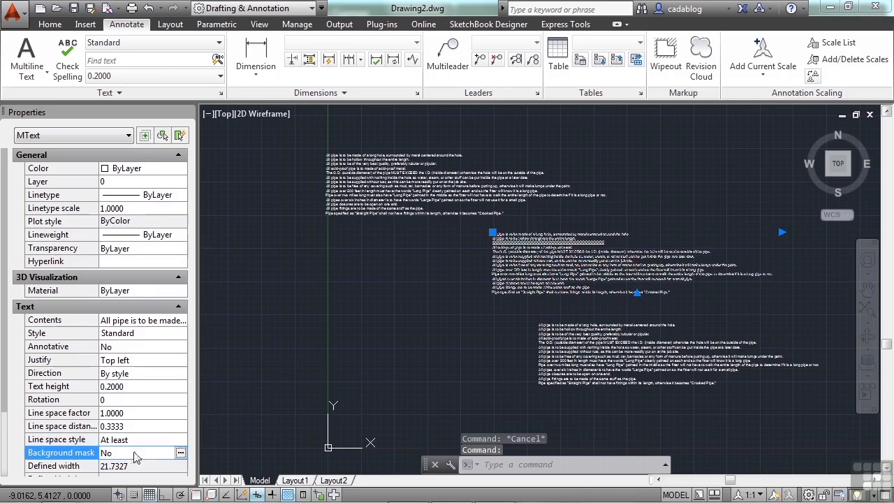
pyautogui.doubleClick(554, 286)
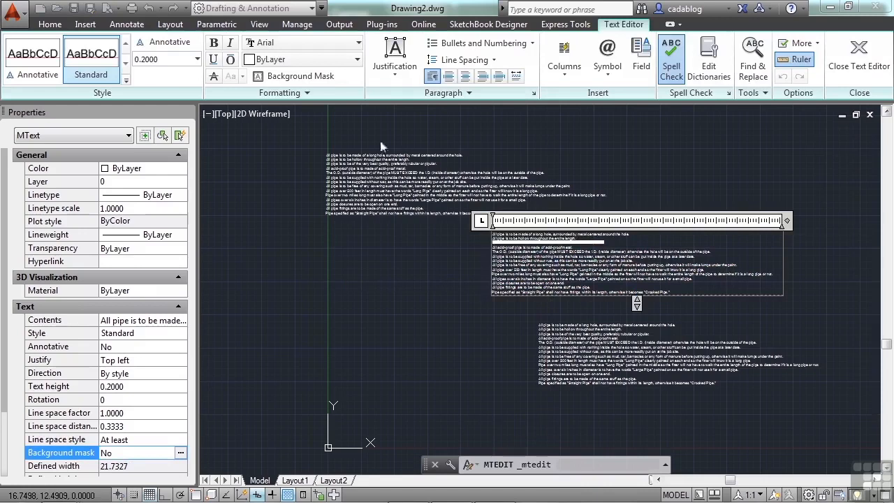
pyautogui.click(323, 78)
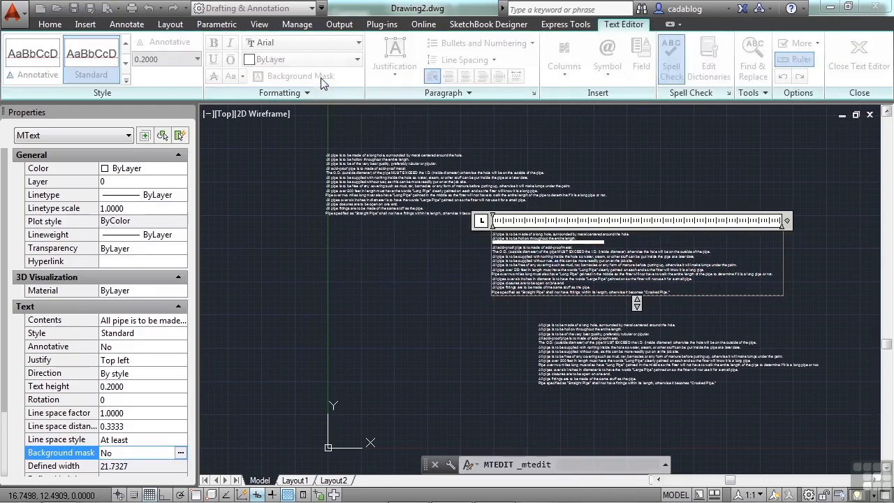
pyautogui.click(549, 194)
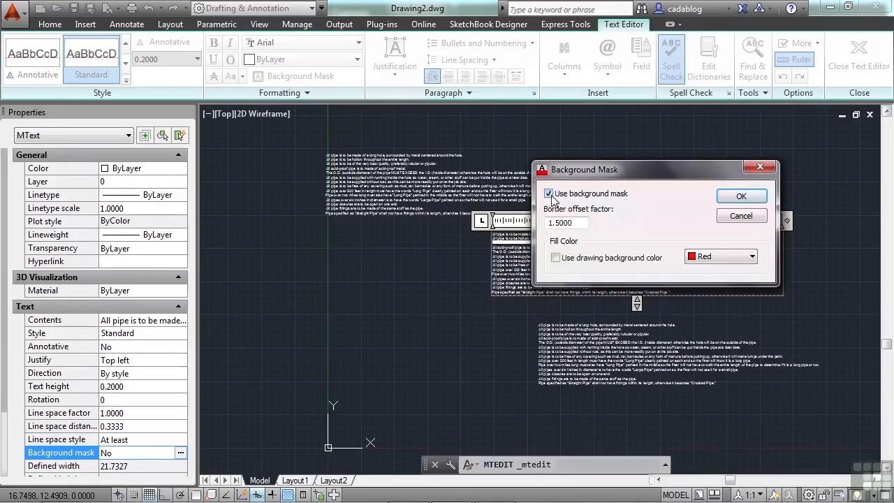
pyautogui.click(556, 258)
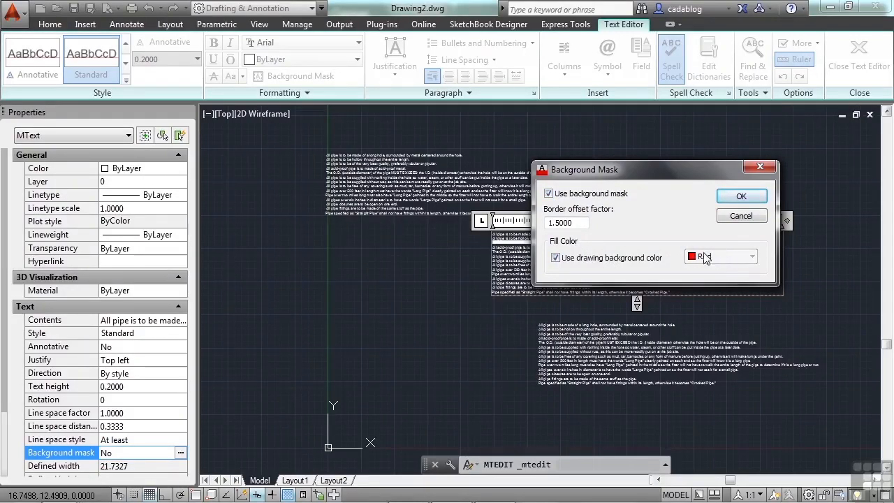
pyautogui.click(741, 197)
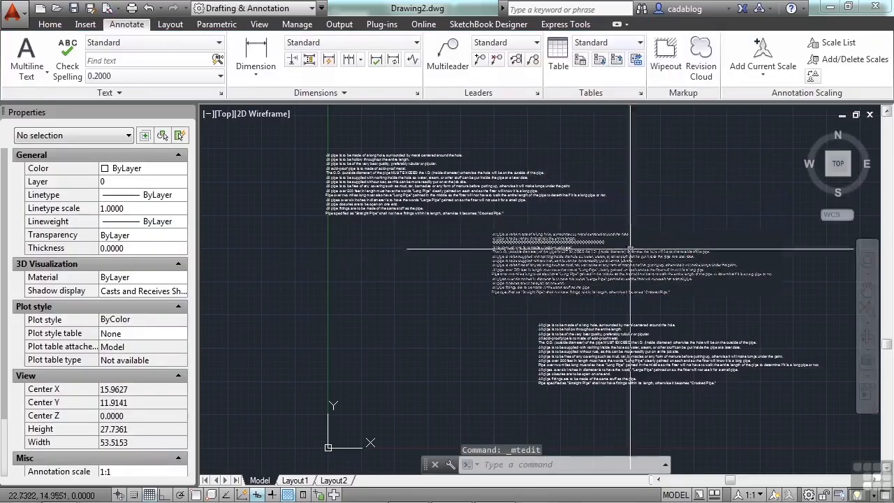
# Step: Move the masked middle notes block so it overlaps the upper block, offset slightly up and to the right of it
pyautogui.scroll(2, 644, 250)
pyautogui.moveTo(781, 245); pyautogui.dragTo(678, 233, button='middle')
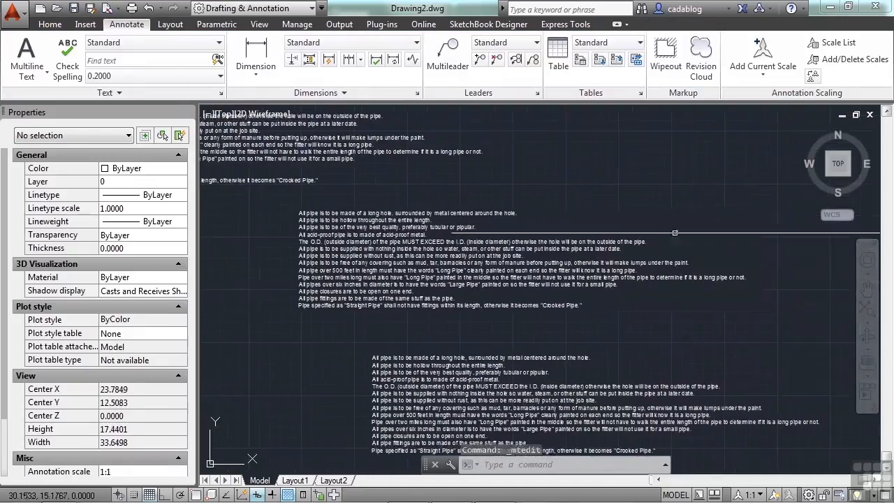
pyautogui.write('m')
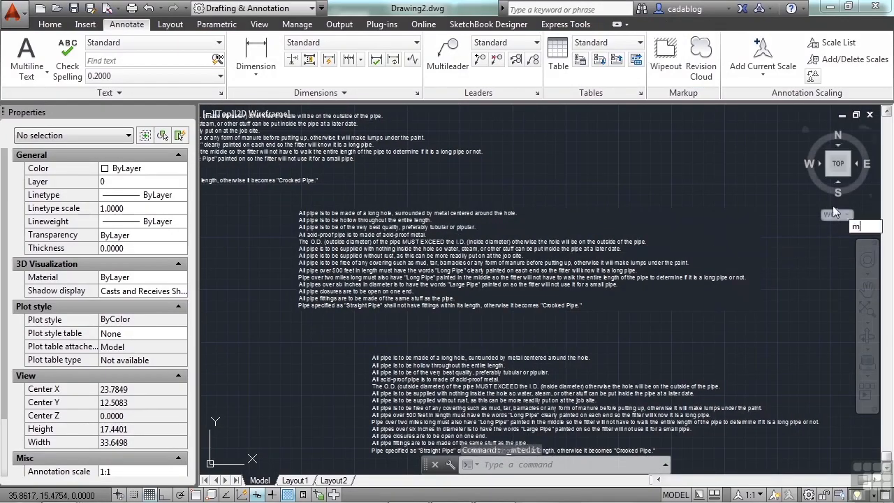
pyautogui.press('Return')
pyautogui.click(487, 250)
pyautogui.press('Return')
pyautogui.click(414, 253)
pyautogui.scroll(-2, 485, 248)
pyautogui.moveTo(500, 229); pyautogui.dragTo(610, 294, button='middle')
pyautogui.scroll(2, 452, 234)
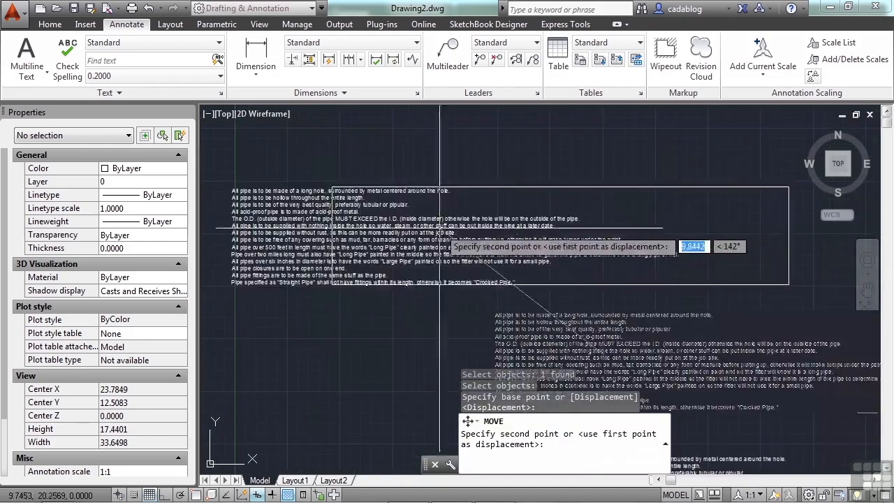
pyautogui.click(423, 198)
pyautogui.click(561, 313)
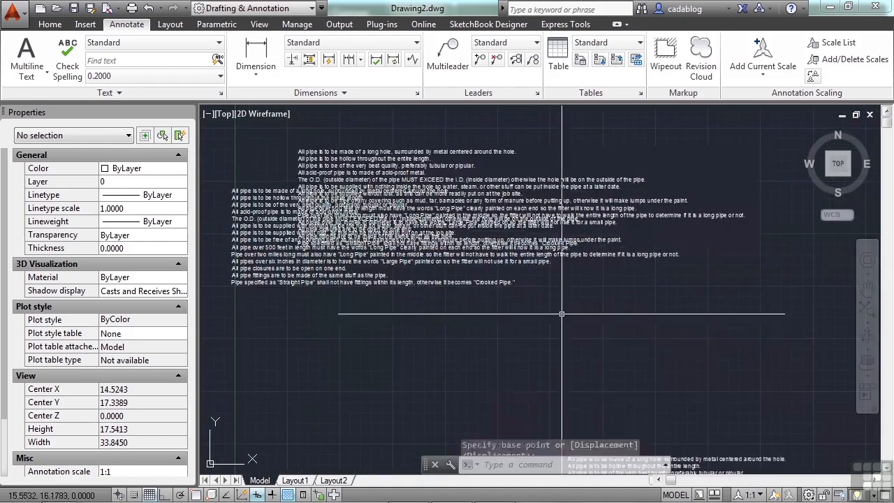
# Step: Bring the masked notes block to the front of the draw order, above the block it overlaps
pyautogui.press('Escape')
pyautogui.press('Escape')
pyautogui.click(617, 178)
pyautogui.write('DR')
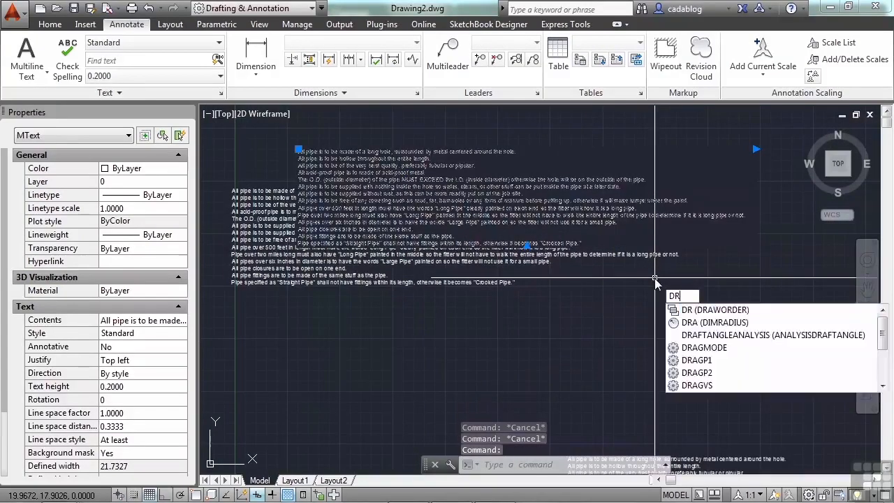
pyautogui.press('Return')
pyautogui.write('f')
pyautogui.press('Return')
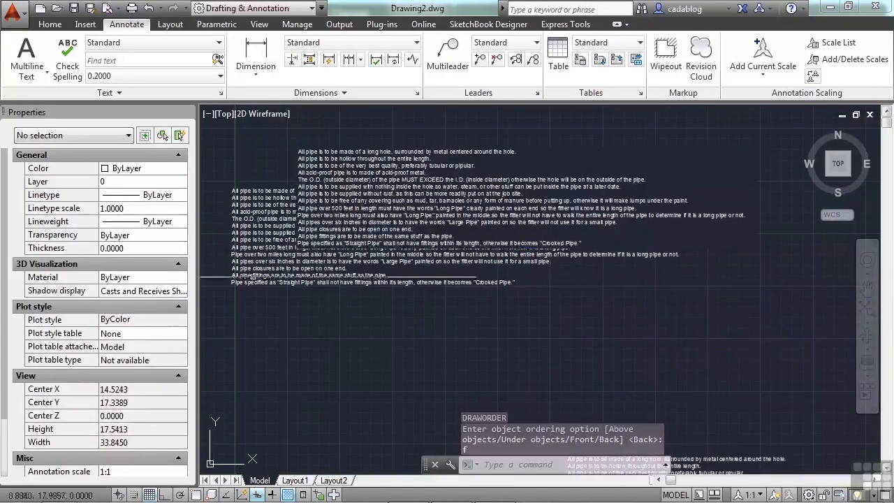
# Step: Examine the overlap between the masked notes block and the block behind it up close, leaving nothing selected
pyautogui.scroll(6, 299, 282)
pyautogui.scroll(6, 346, 293)
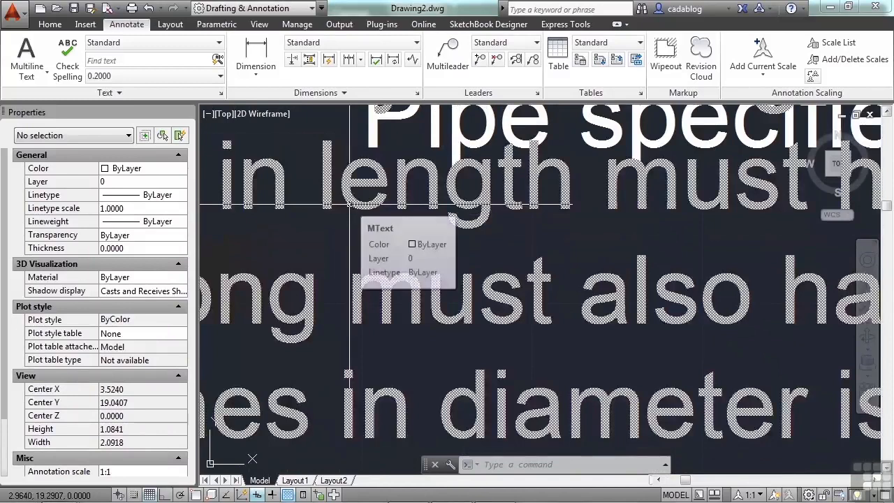
pyautogui.scroll(-4, 322, 195)
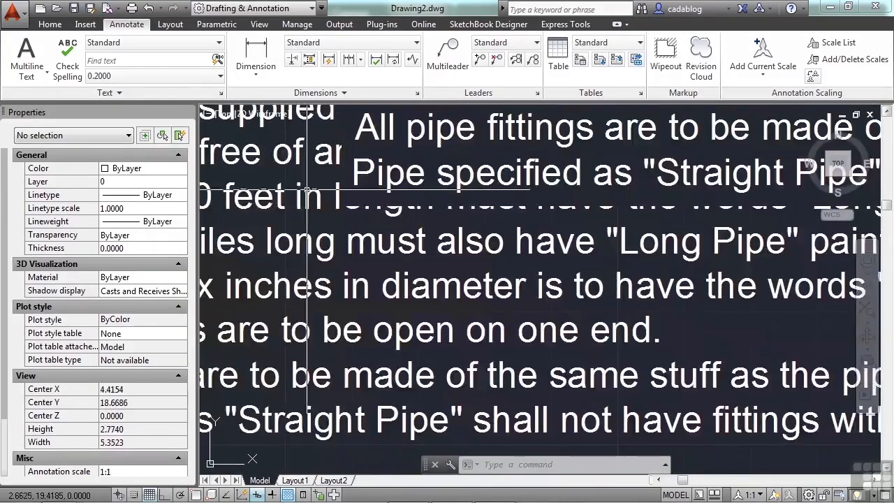
pyautogui.scroll(-4, 308, 189)
pyautogui.click(450, 318)
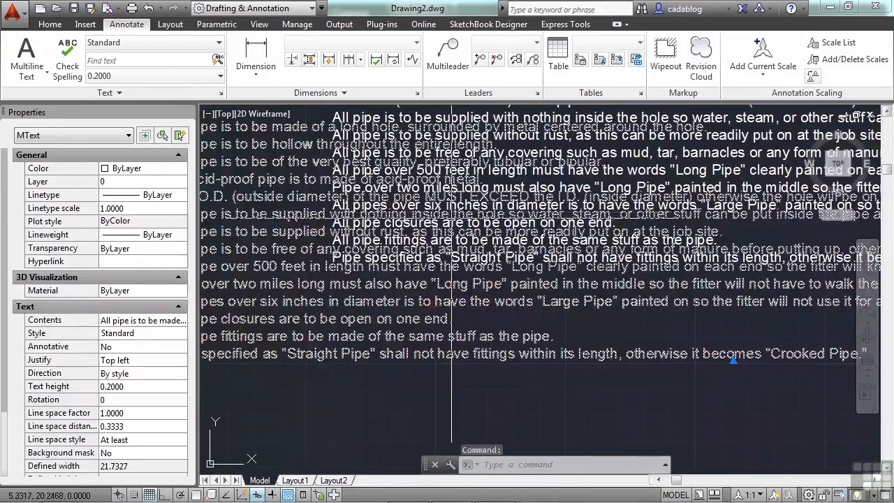
pyautogui.scroll(-4, 450, 318)
pyautogui.press('Escape')
pyautogui.press('Escape')
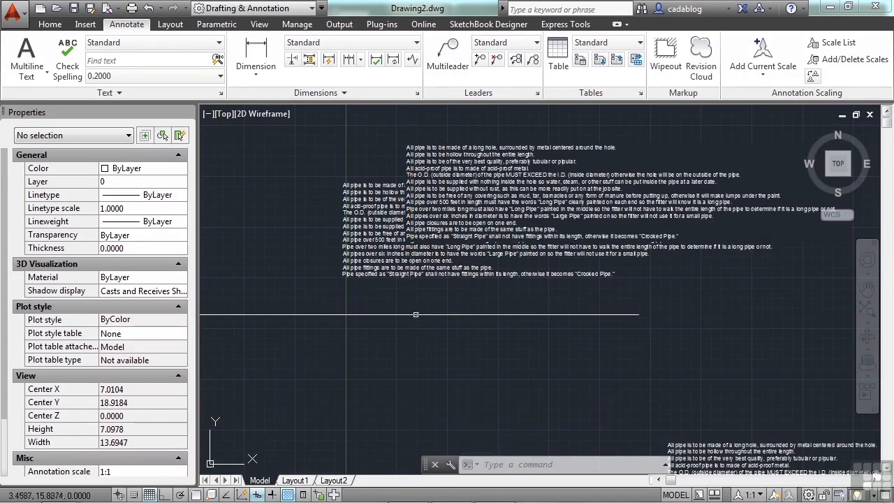
# Step: Open the masked notes block for editing and replace the misspelled word "pipular" with the suggestion "popular"
pyautogui.doubleClick(486, 199)
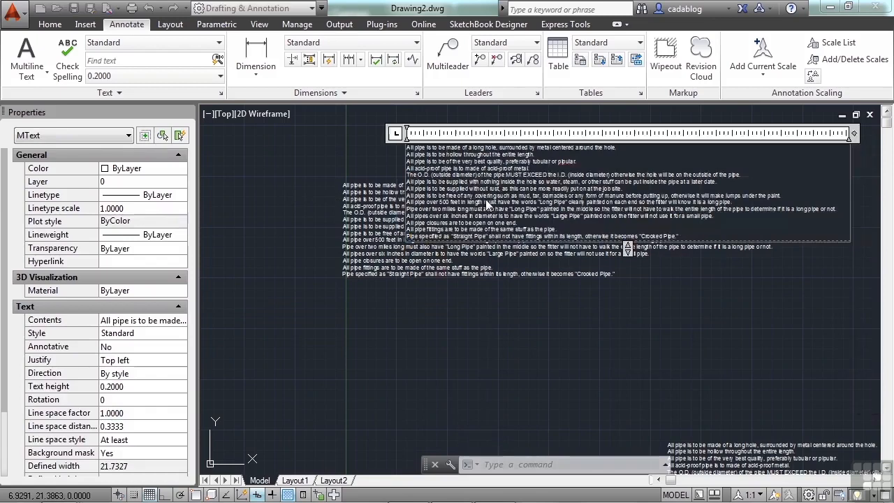
pyautogui.scroll(4, 521, 167)
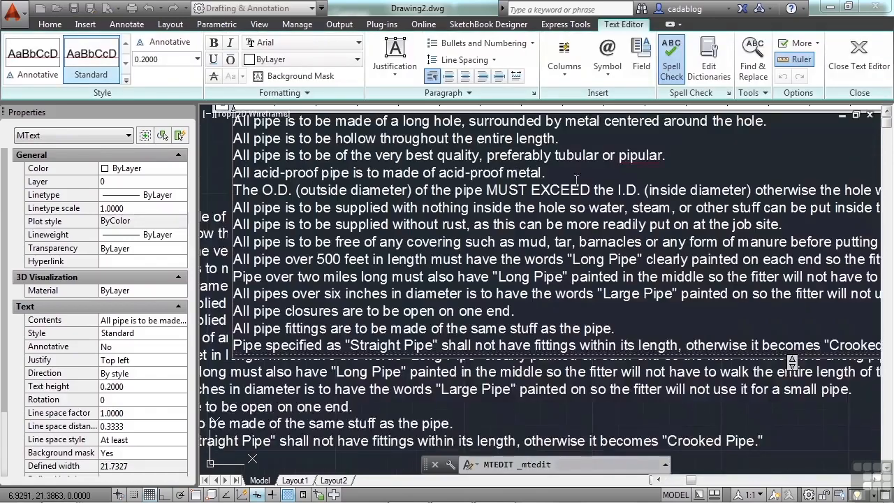
pyautogui.scroll(3, 645, 169)
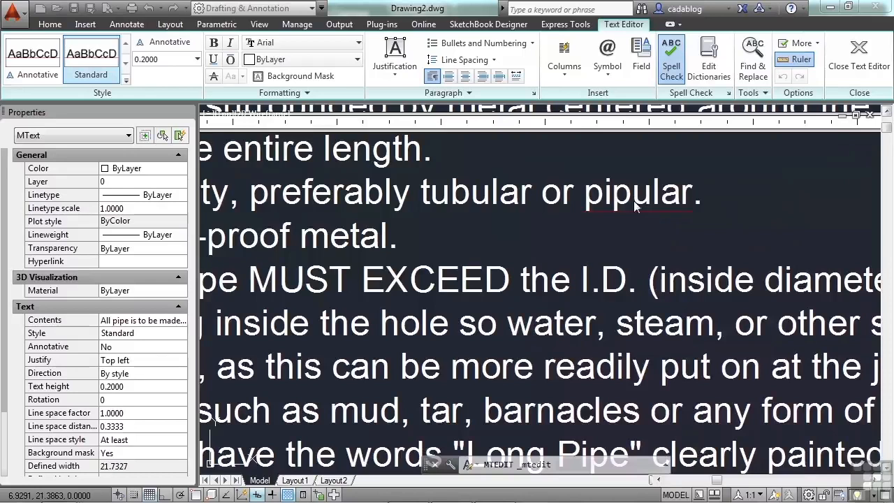
pyautogui.rightClick(635, 203)
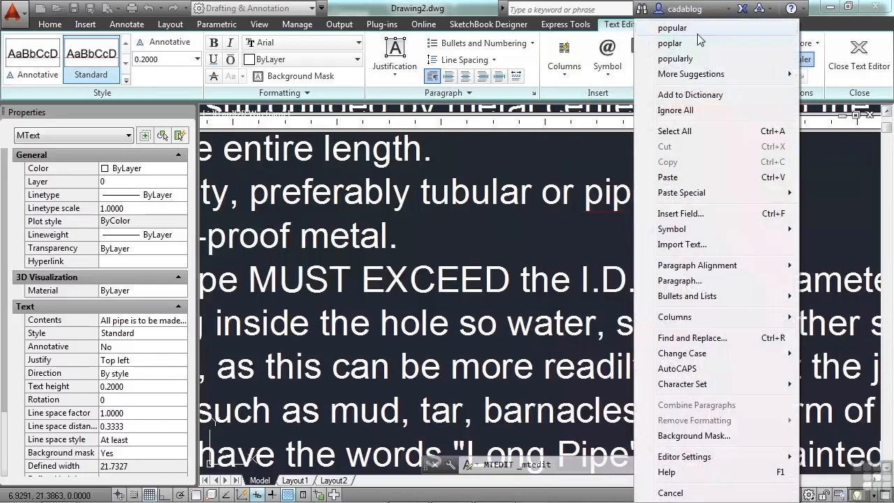
pyautogui.click(672, 28)
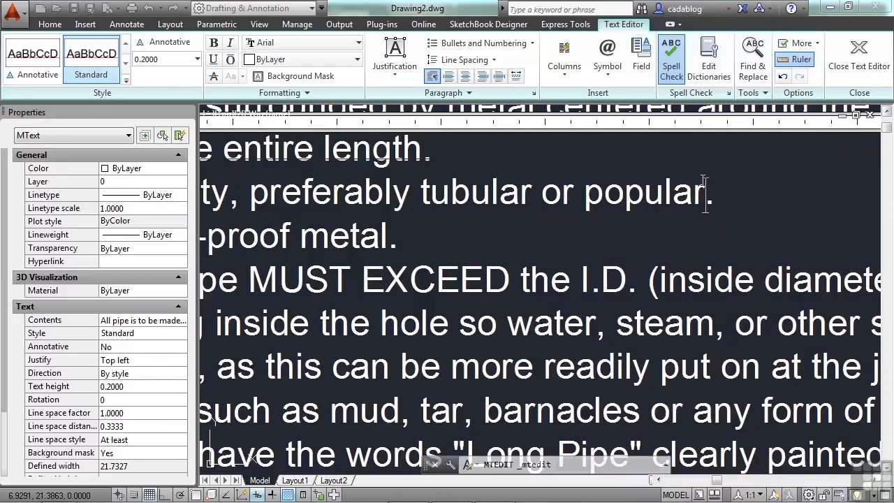
# Step: Undo the spelling replacement, review the spelling options offered for "pipular" and finish editing the notes block
pyautogui.hotkey('ctrl', 'z')
pyautogui.rightClick(674, 192)
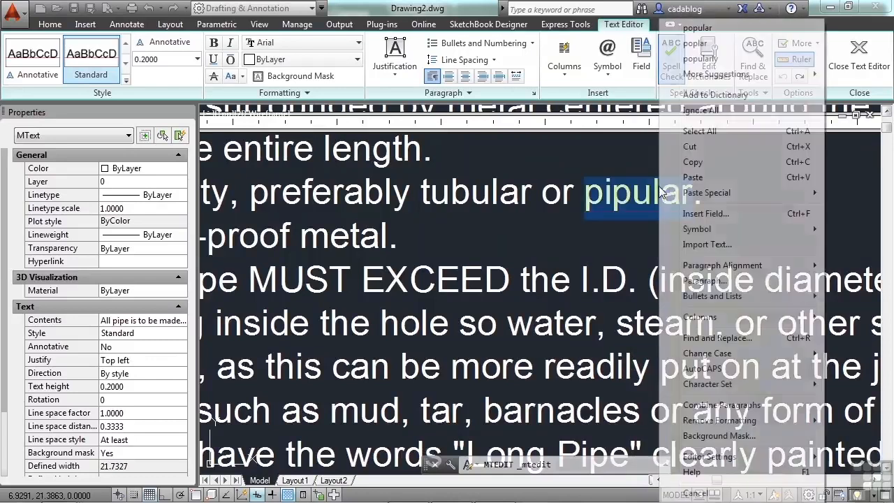
pyautogui.moveTo(728, 81)
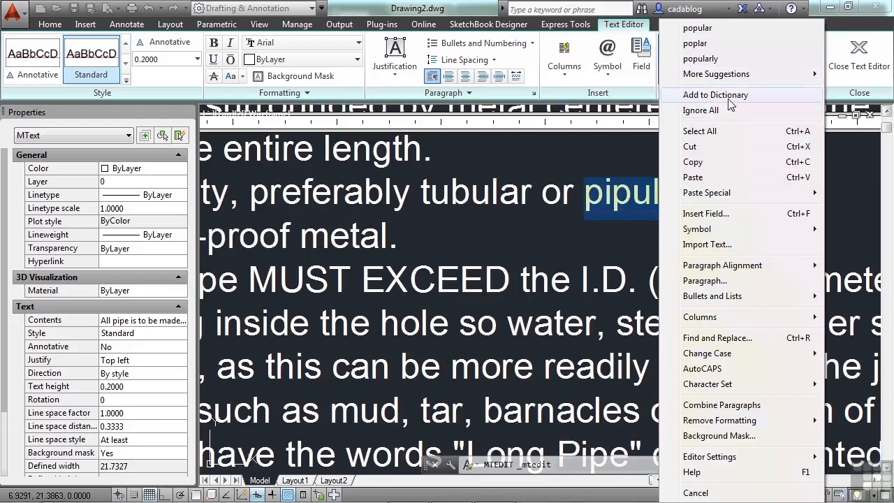
pyautogui.click(608, 248)
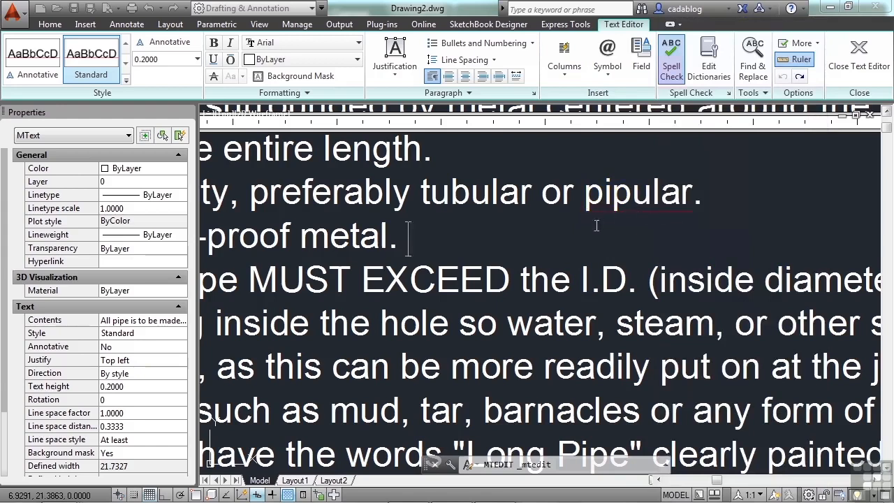
pyautogui.scroll(-8, 600, 225)
pyautogui.click(537, 171)
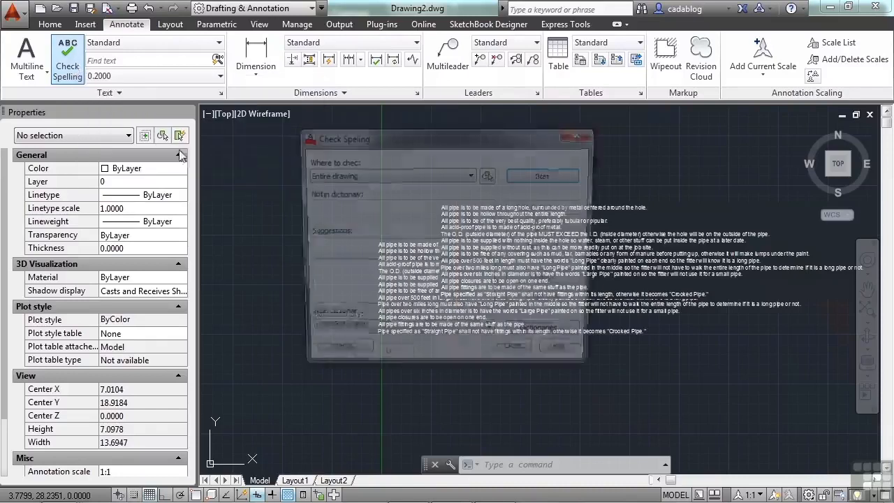
# Step: Limit the Check Spelling scope to selected objects, picking all three notes blocks
pyautogui.moveTo(447, 140); pyautogui.dragTo(439, 135)
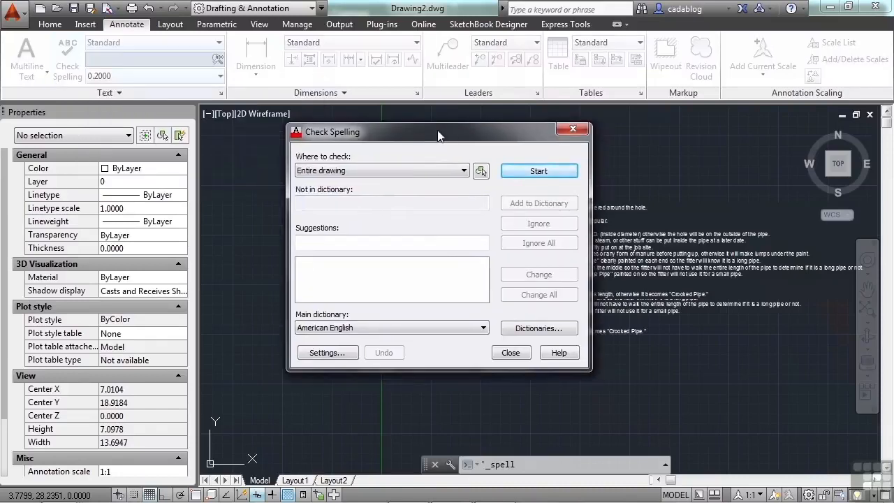
pyautogui.click(463, 171)
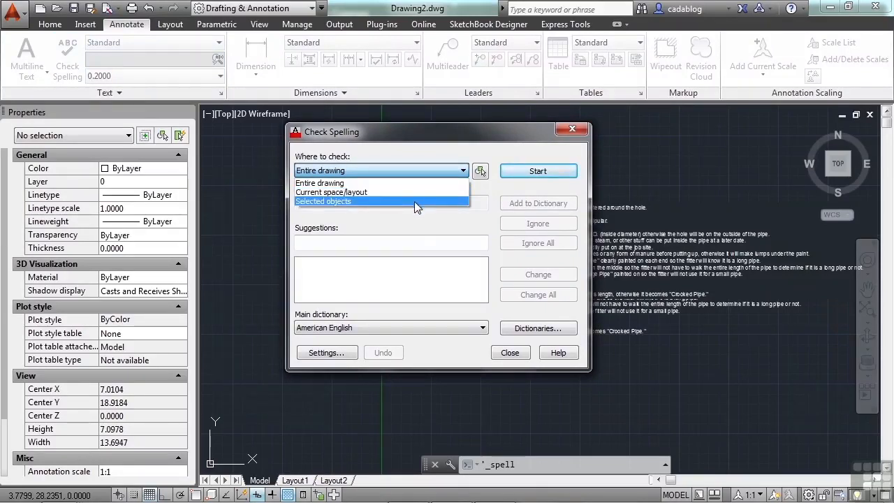
pyautogui.click(442, 183)
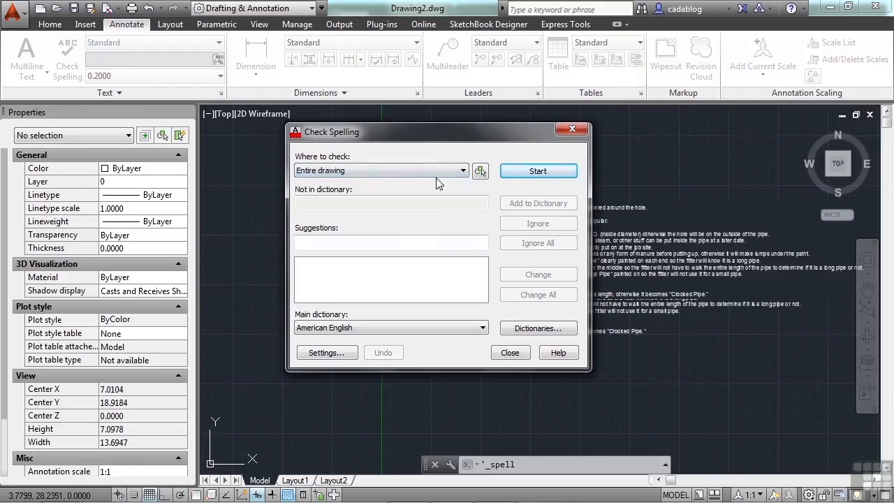
pyautogui.click(480, 172)
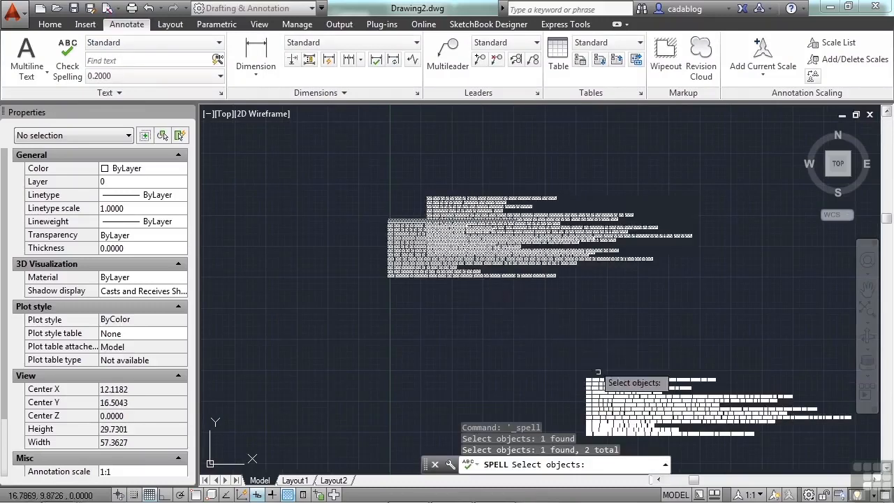
pyautogui.click(619, 389)
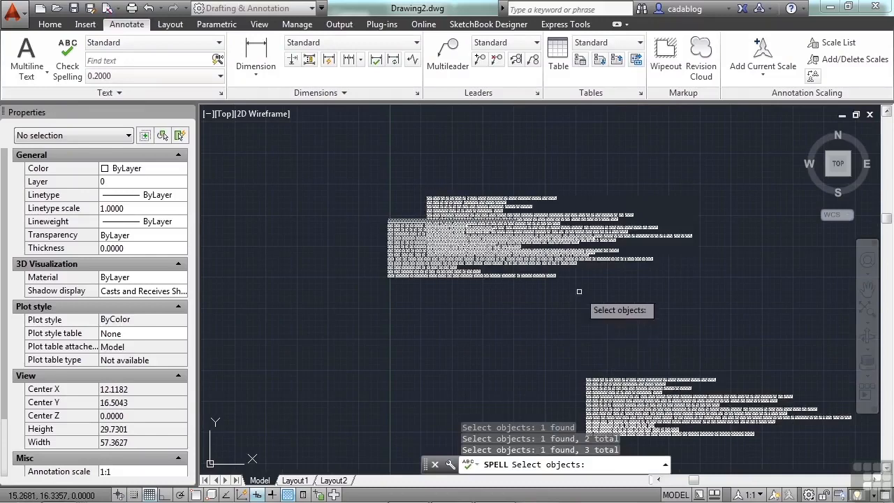
pyautogui.press('Return')
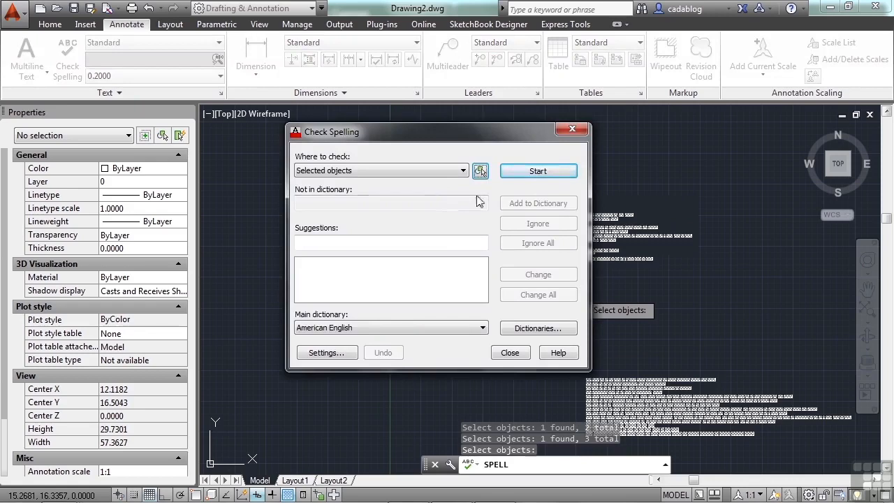
# Step: Run the spelling check, review the suggestion for "pipular" and close the checker without changing the word
pyautogui.click(531, 173)
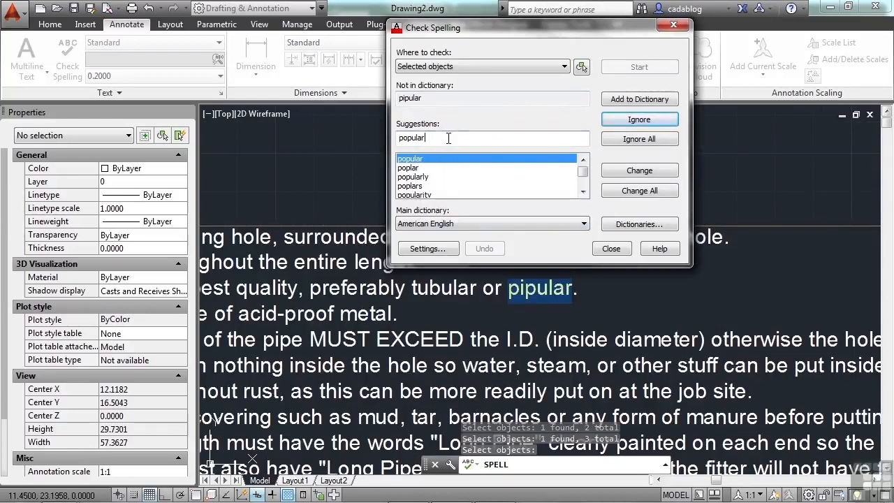
pyautogui.doubleClick(422, 137)
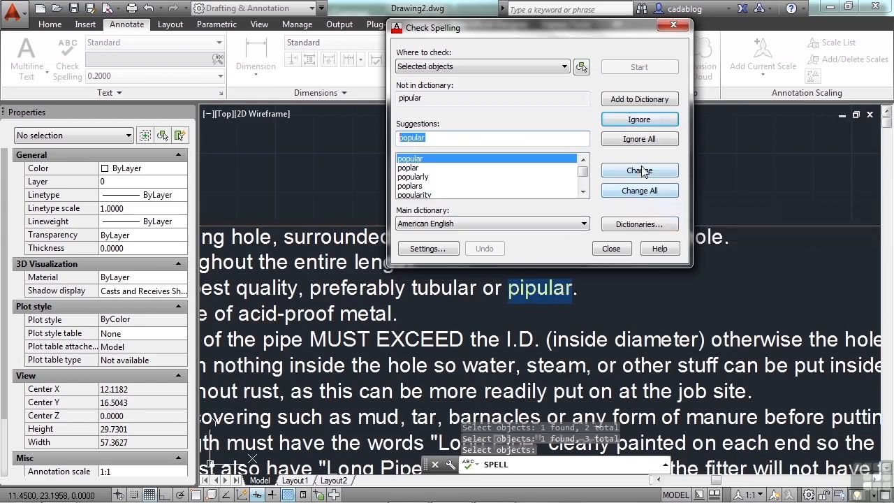
pyautogui.click(612, 249)
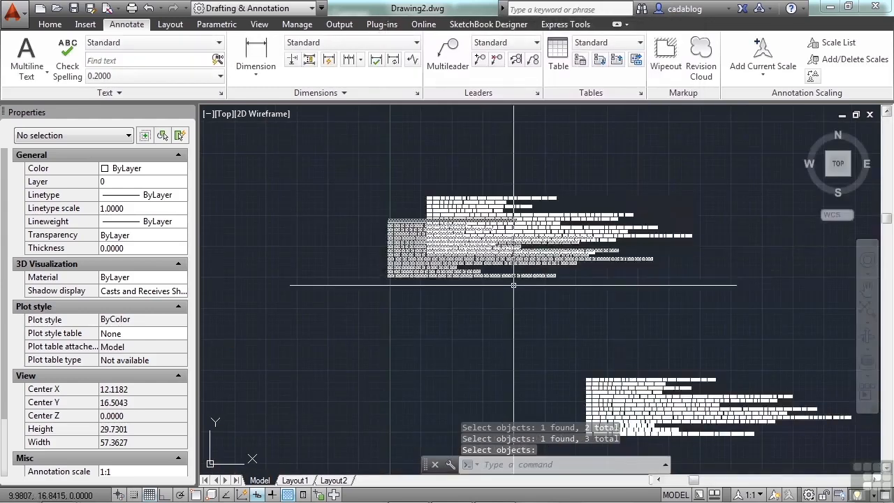